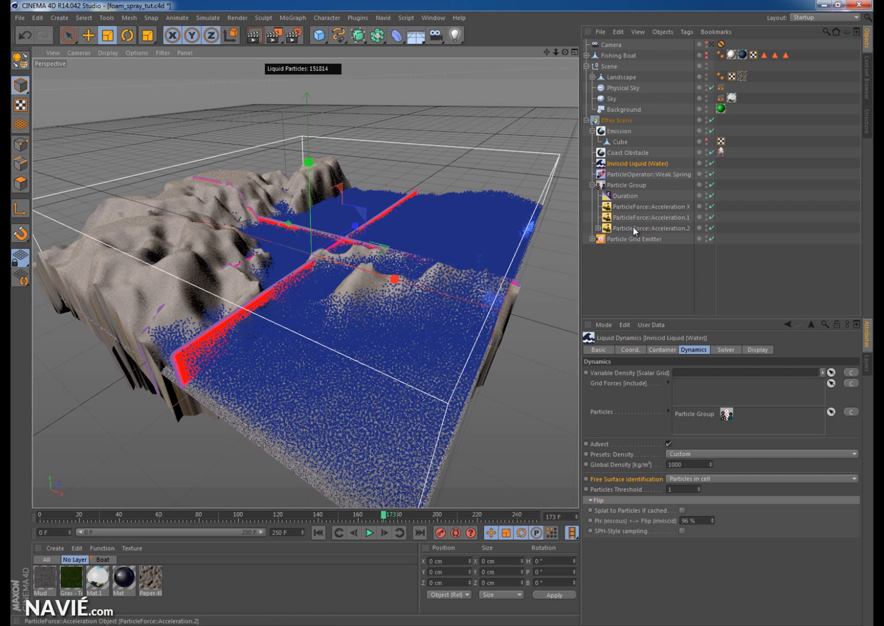
# - Add a cube to the liquid scene and scale it to about 273 cm in X and 68 cm in Z
pyautogui.click(644, 227)
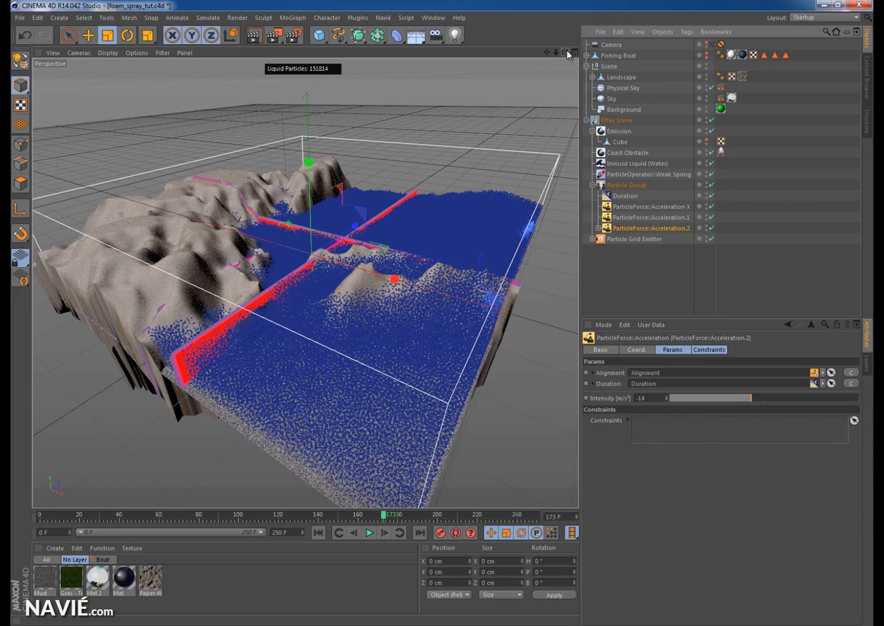
pyautogui.moveTo(565, 51); pyautogui.dragTo(229, 304)
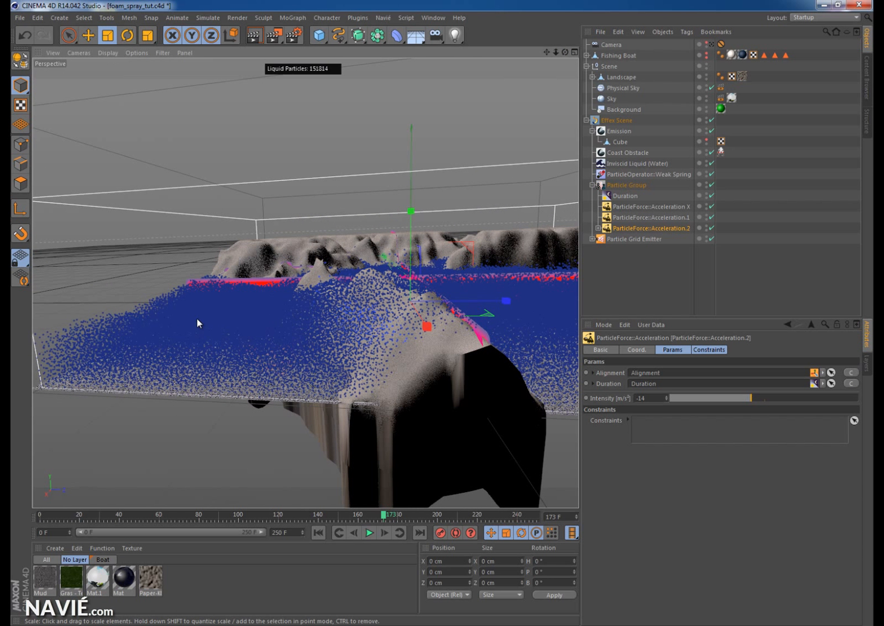
pyautogui.moveTo(567, 52); pyautogui.dragTo(445, 317)
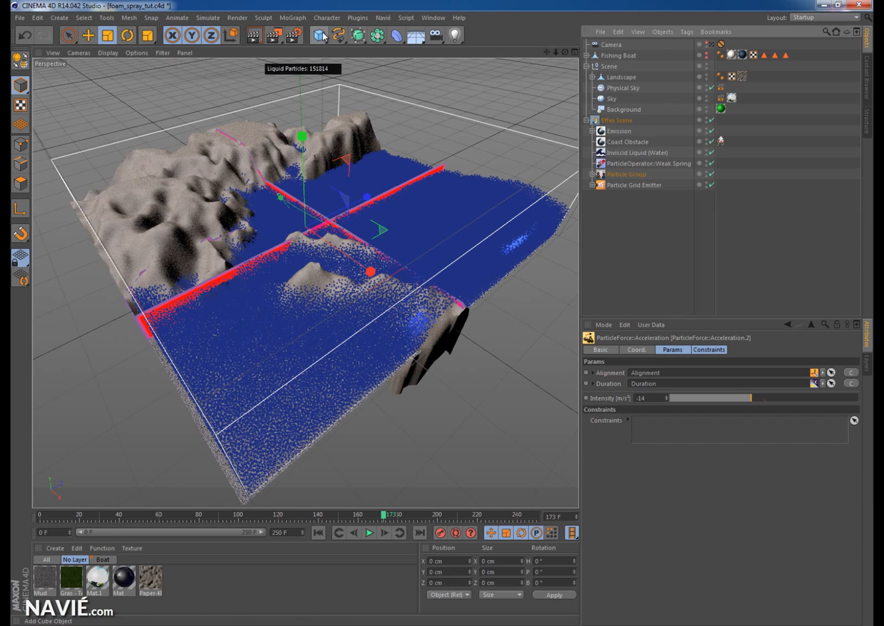
pyautogui.click(320, 35)
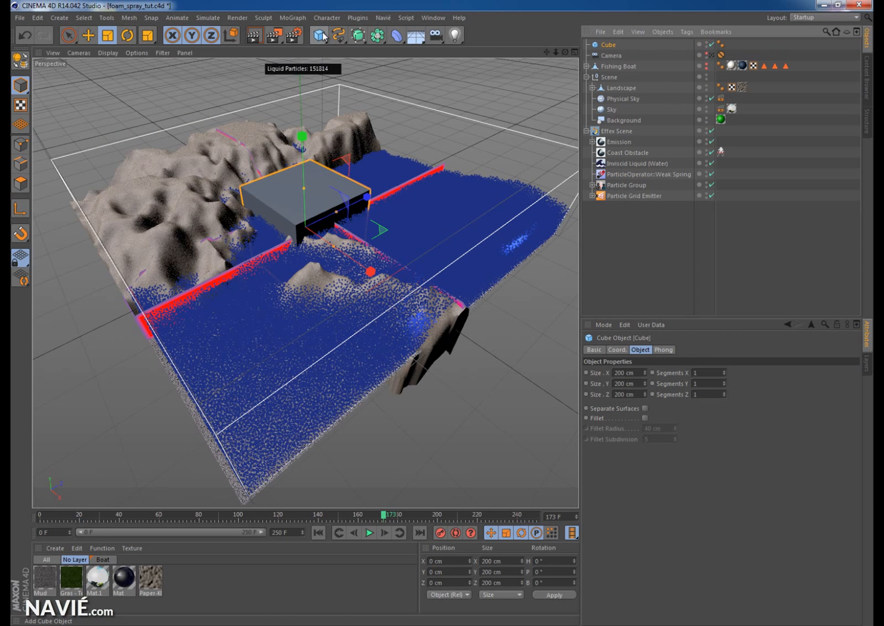
pyautogui.moveTo(367, 199); pyautogui.dragTo(335, 249)
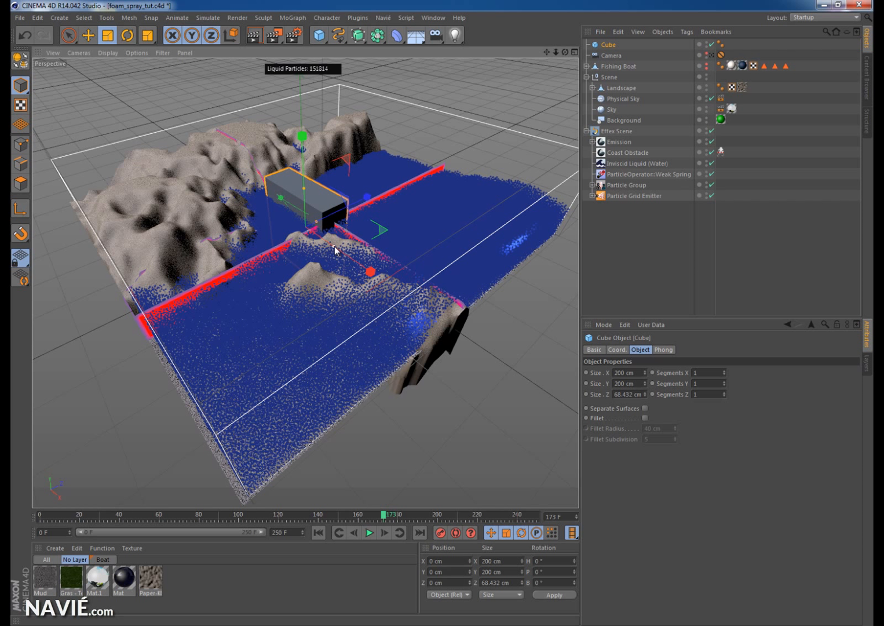
pyautogui.moveTo(336, 249); pyautogui.dragTo(345, 257)
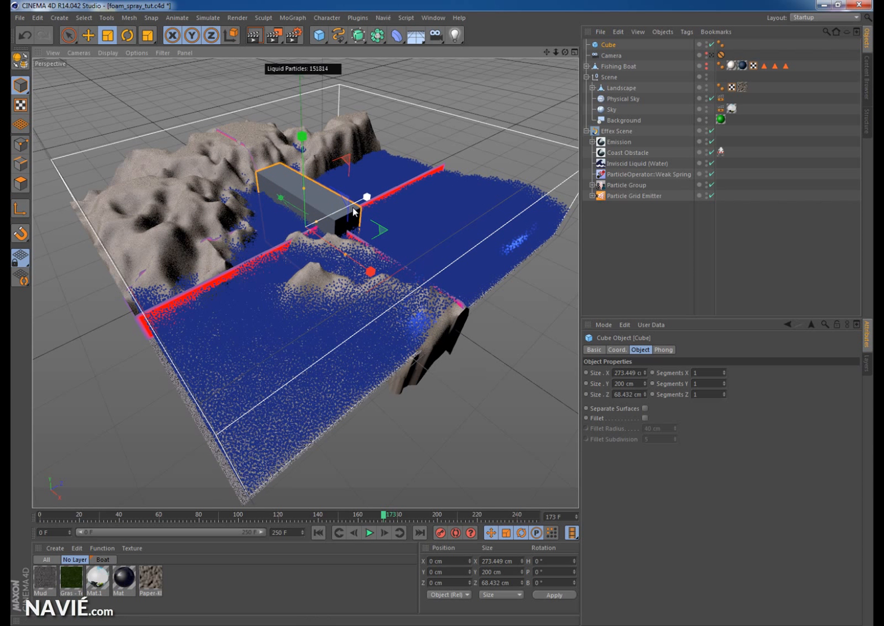
# - Move the cube into the water in front of the rocks, about X 233 and Z -232 cm, and thin its depth to about 37 cm
pyautogui.click(88, 35)
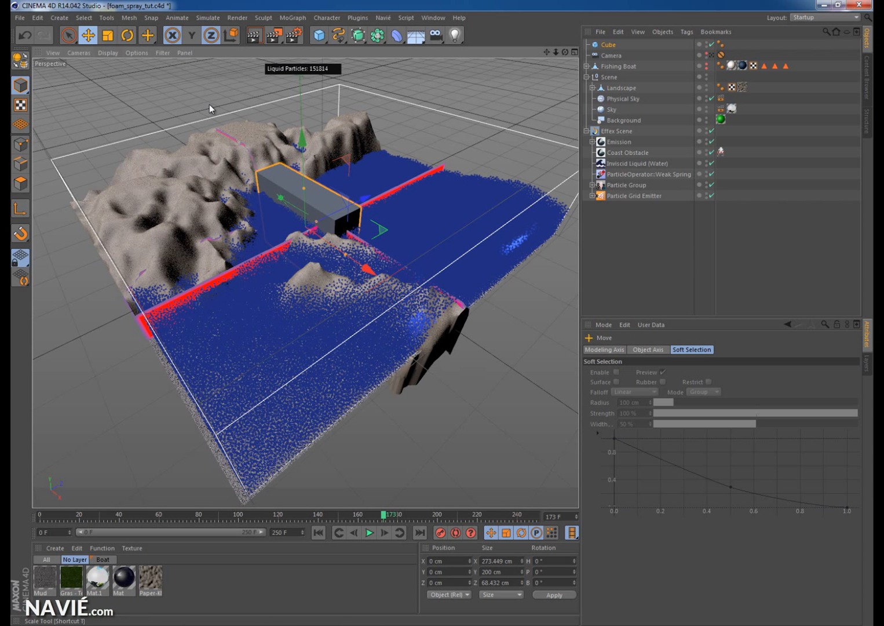
pyautogui.moveTo(369, 200); pyautogui.dragTo(350, 401)
pyautogui.moveTo(301, 328); pyautogui.dragTo(296, 340)
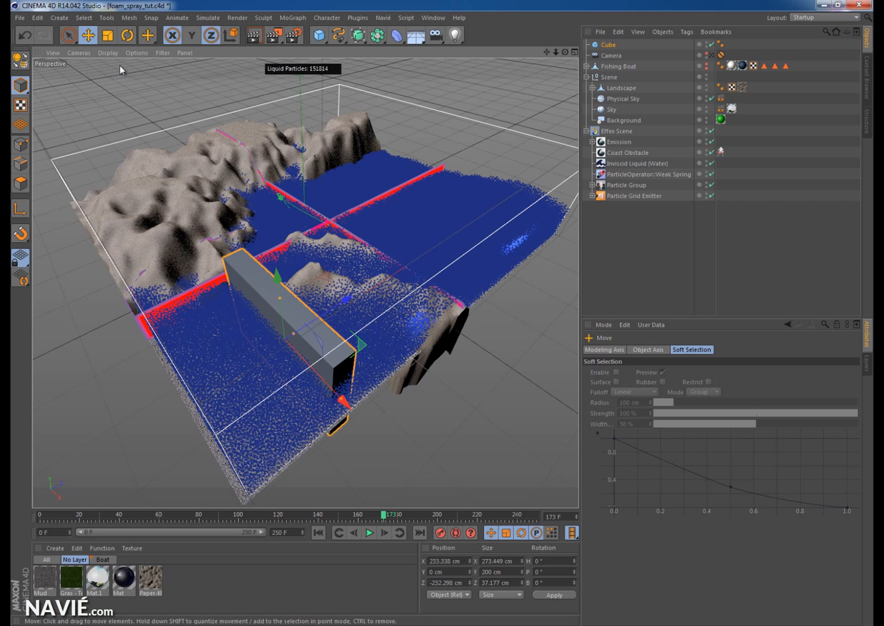
# - Rotate the cube's heading by about 19° so it faces the rocks
pyautogui.click(126, 35)
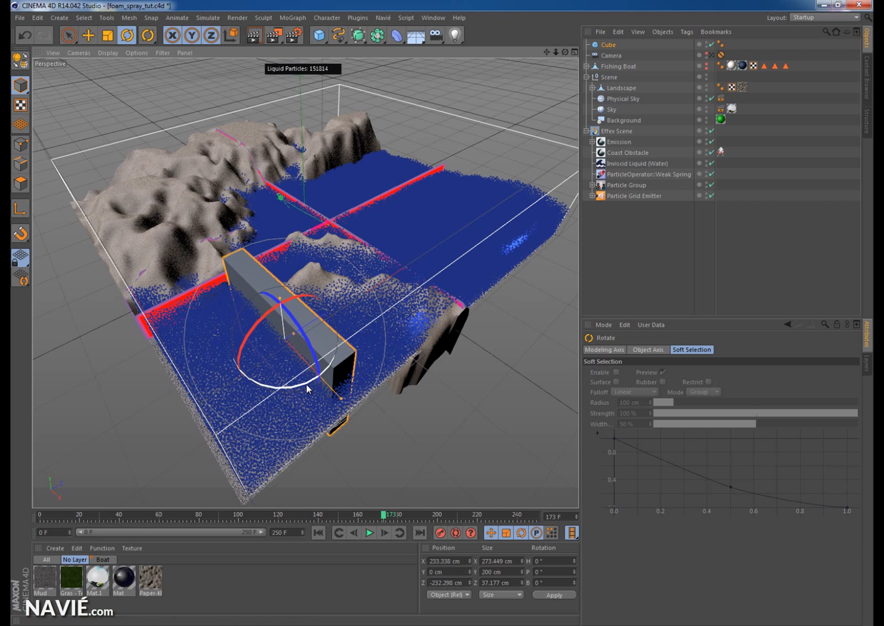
pyautogui.moveTo(321, 387); pyautogui.dragTo(331, 385)
pyautogui.keyDown('alt'); pyautogui.moveTo(417, 286); pyautogui.dragTo(500, 288); pyautogui.keyUp('alt')
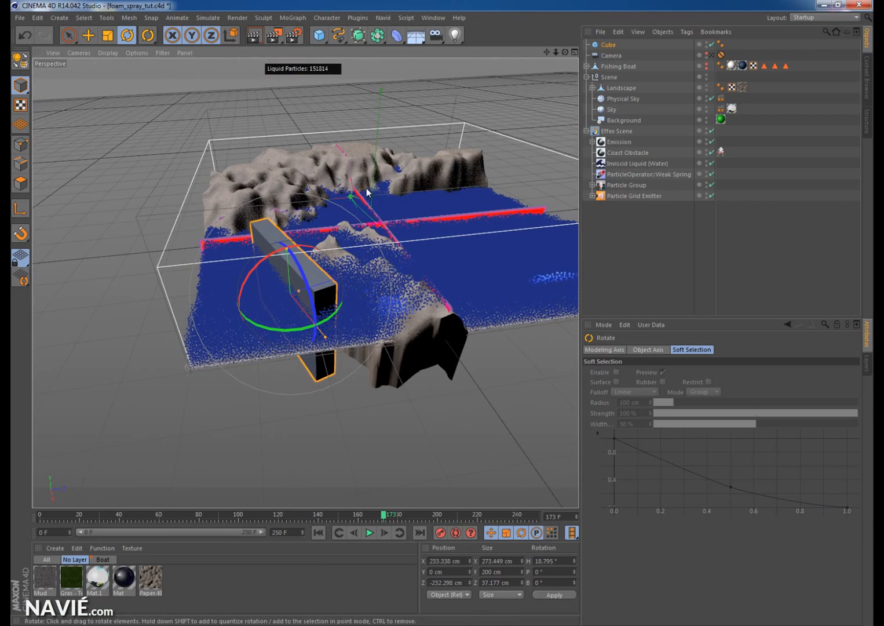
# - Reduce the cube's height to about 99 cm and raise it to about Y 62 cm
pyautogui.keyDown('alt'); pyautogui.moveTo(364, 190); pyautogui.dragTo(354, 220, button='middle'); pyautogui.keyUp('alt')
pyautogui.click(88, 35)
pyautogui.moveTo(276, 298); pyautogui.dragTo(266, 232)
pyautogui.press('F3')
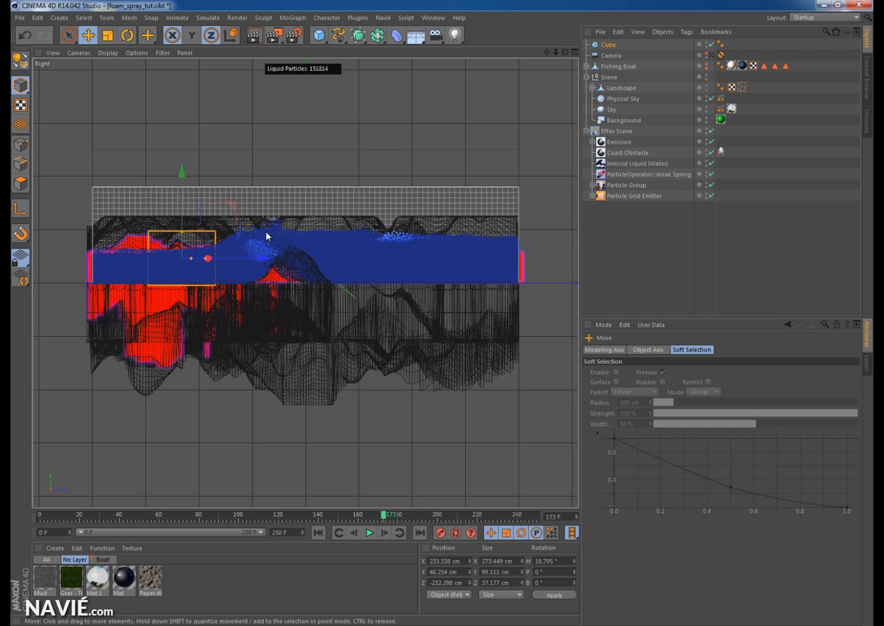
pyautogui.moveTo(188, 172); pyautogui.dragTo(184, 163)
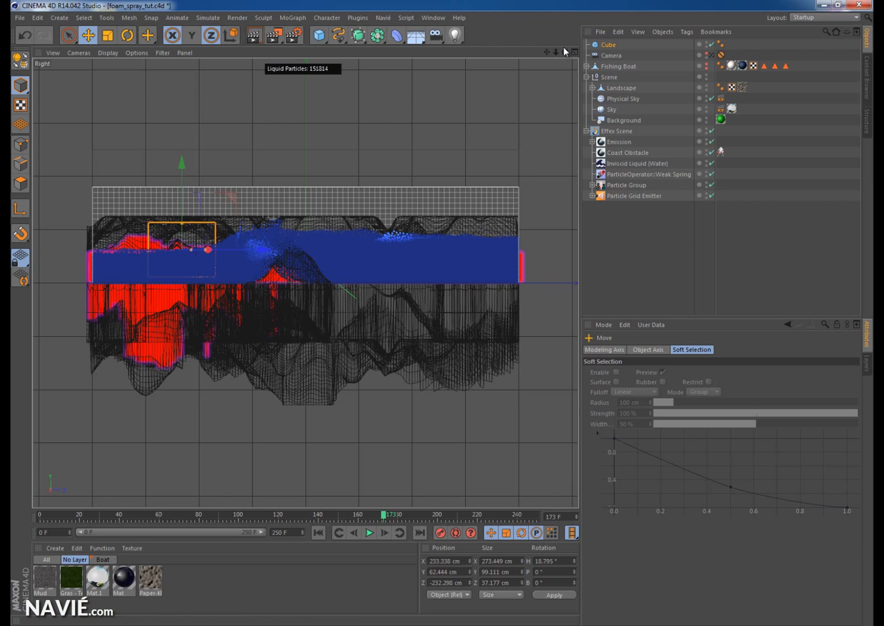
# - Shift the cube in the top view farther from the rocks, to about X 252 and Z -272 cm
pyautogui.press('F1')
pyautogui.moveTo(362, 225)
pyautogui.keyDown('alt'); pyautogui.mouseDown()
pyautogui.moveTo(417, 308)
pyautogui.moveTo(331, 315)
pyautogui.moveTo(405, 351)
pyautogui.moveTo(290, 223)
pyautogui.mouseUp(); pyautogui.keyUp('alt')
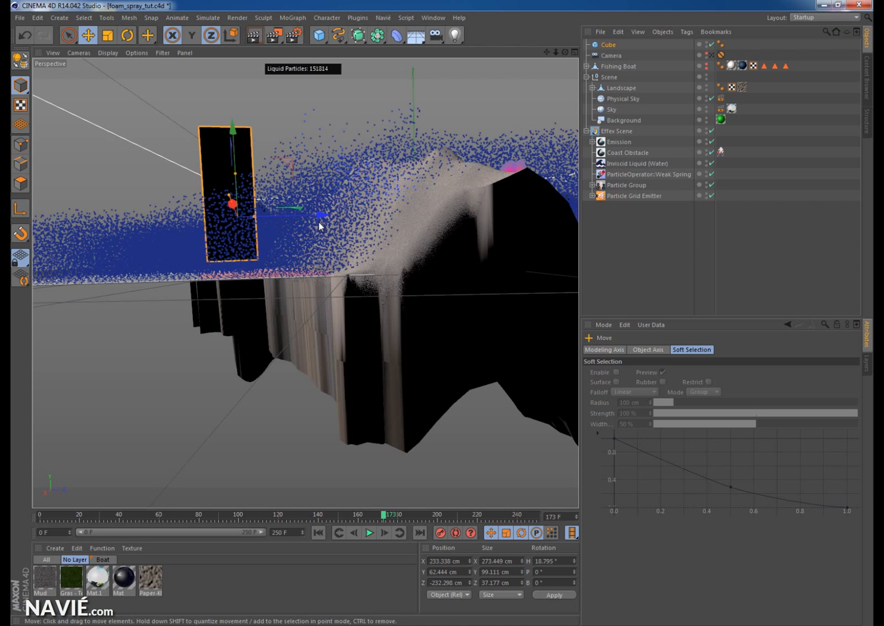
pyautogui.press('F2')
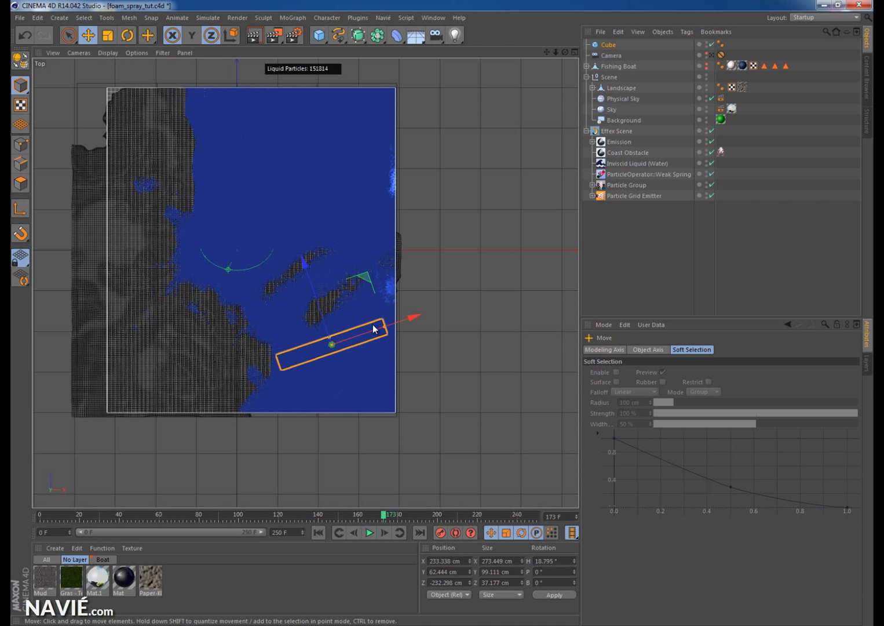
pyautogui.moveTo(373, 352); pyautogui.dragTo(376, 353)
pyautogui.moveTo(304, 263); pyautogui.dragTo(323, 266)
pyautogui.press('F1')
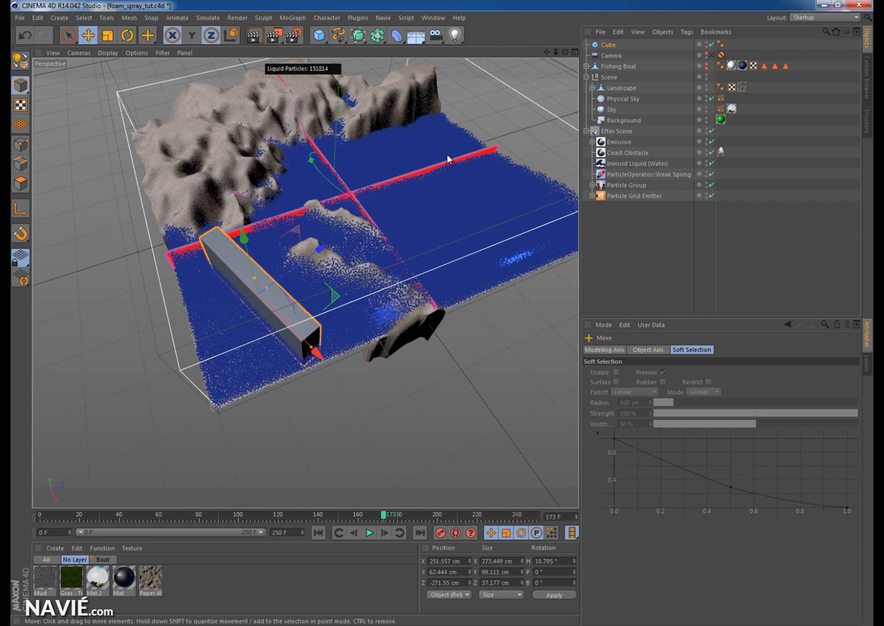
pyautogui.keyDown('alt'); pyautogui.moveTo(447, 156); pyautogui.dragTo(442, 313); pyautogui.keyUp('alt')
# - Place the cube directly above Effex Scene in the object hierarchy and collapse the Scene group
pyautogui.click(609, 48)
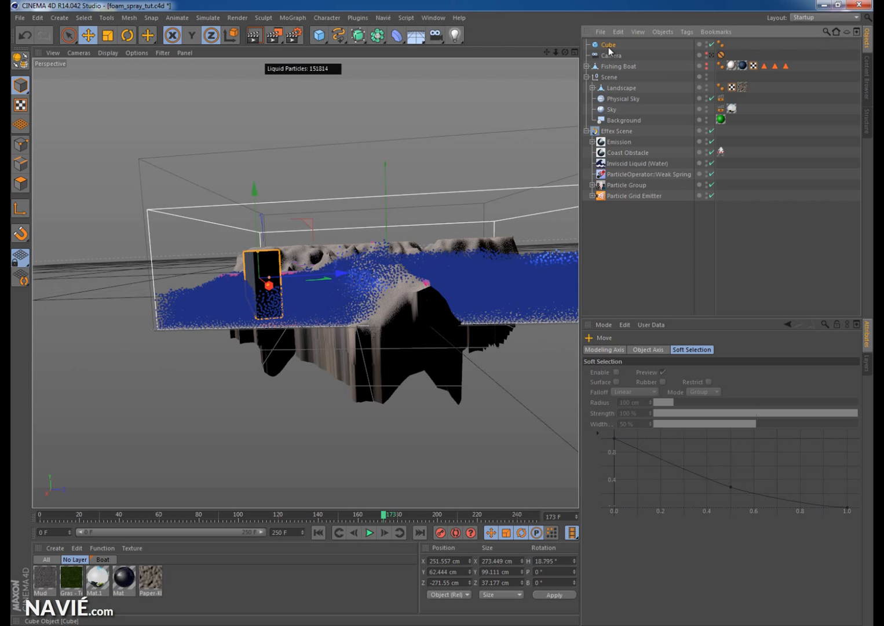
pyautogui.moveTo(608, 51); pyautogui.dragTo(604, 128)
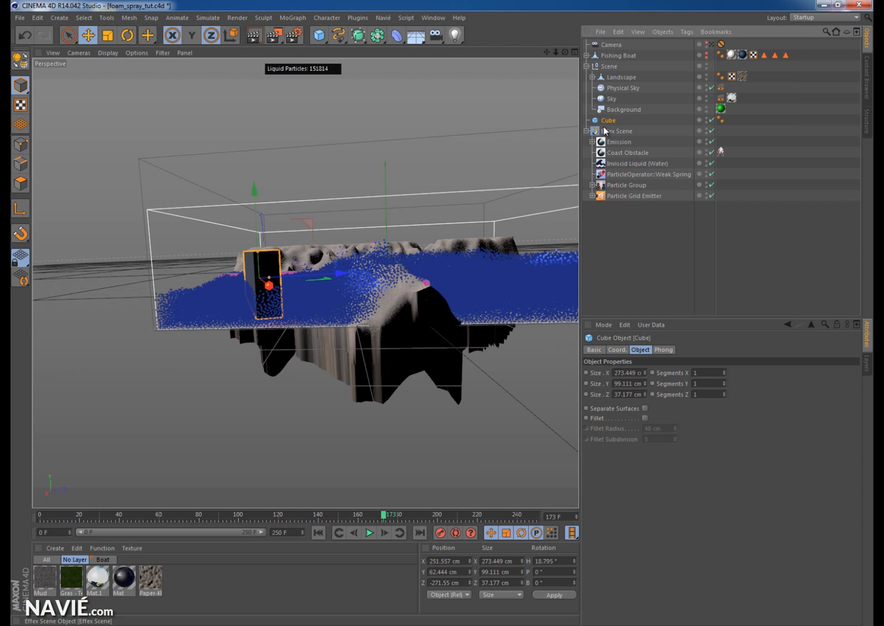
pyautogui.click(586, 66)
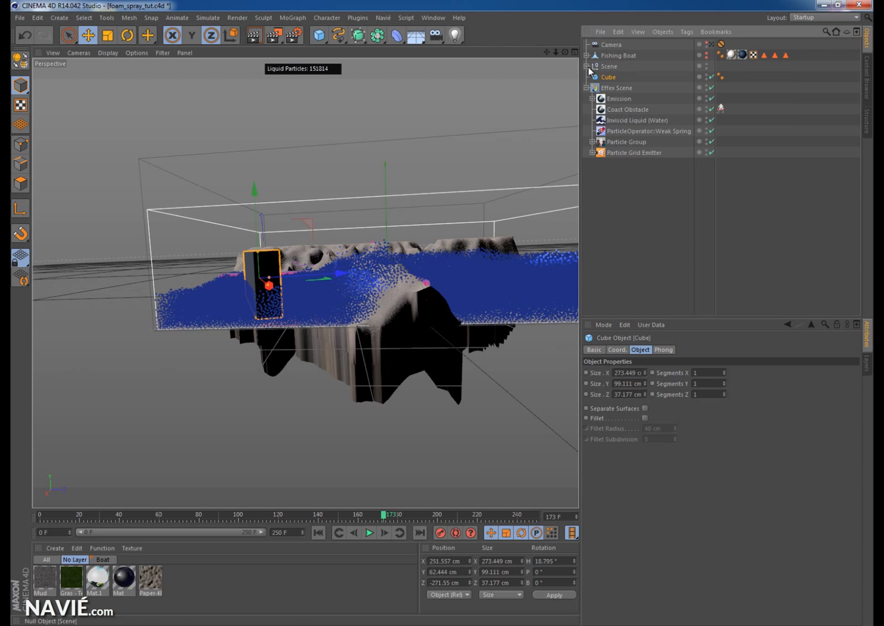
# - Duplicate the Coast Obstacle volume and make the cube a child of the copy
pyautogui.click(622, 109)
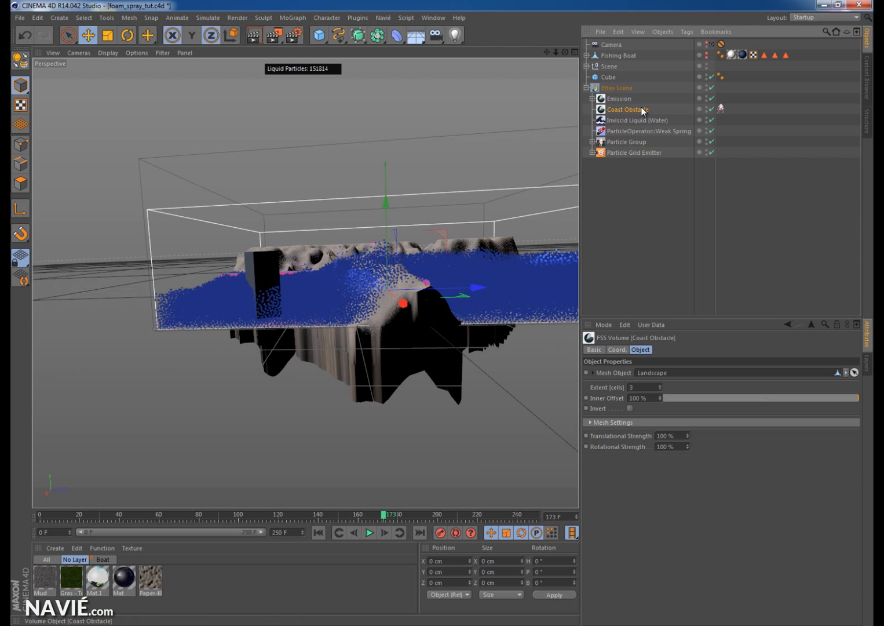
pyautogui.hotkey('ctrl', 'c')
pyautogui.hotkey('ctrl', 'v')
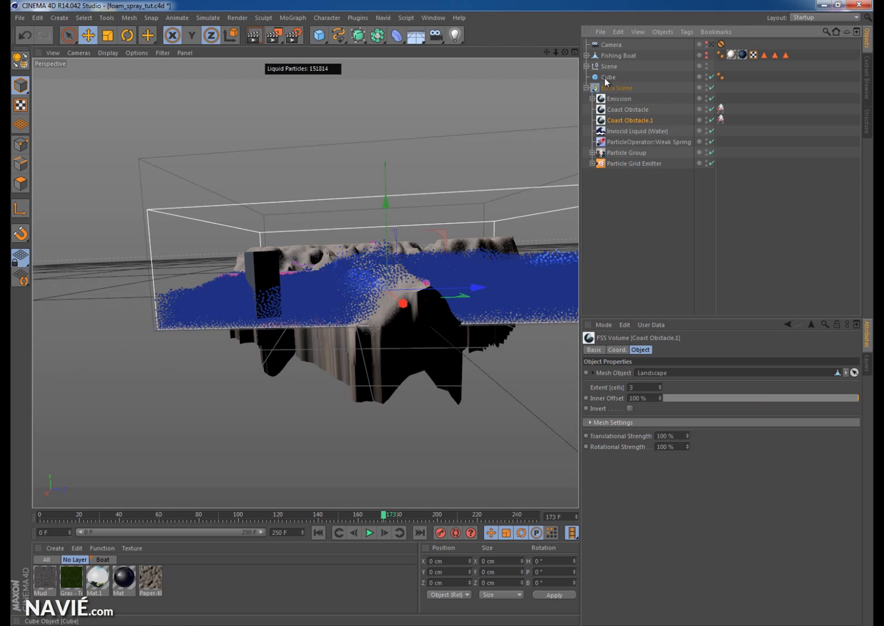
pyautogui.moveTo(605, 78); pyautogui.dragTo(610, 116)
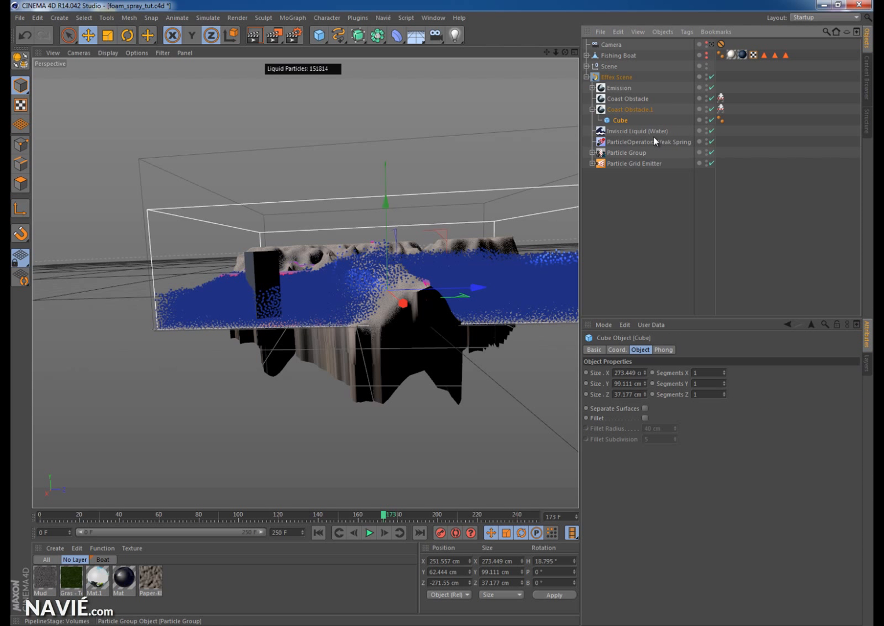
# - Rename the duplicated obstacle volume as Wave Maker and set the cube as its mesh object
pyautogui.doubleClick(624, 109)
pyautogui.write('Wav')
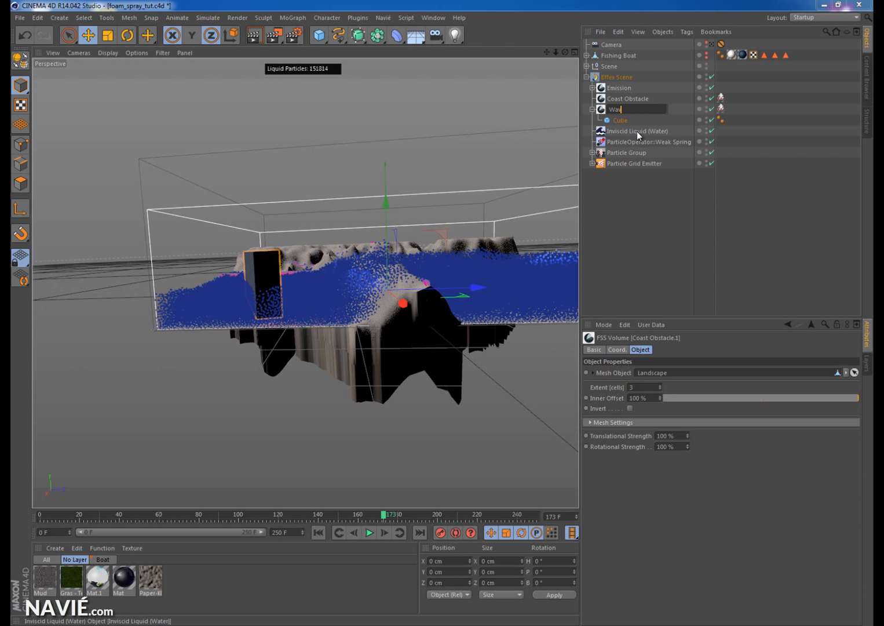
pyautogui.write('e Maker')
pyautogui.press('Return')
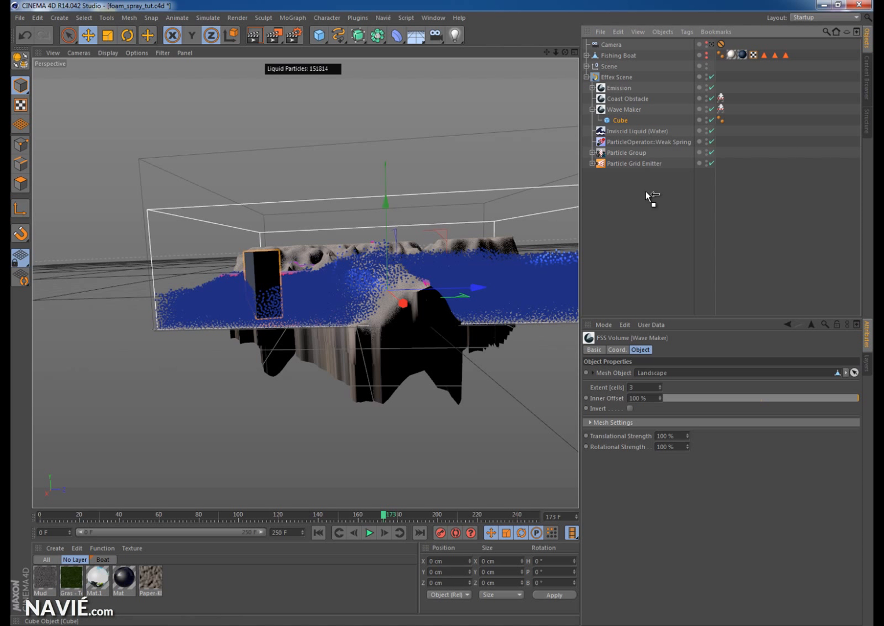
pyautogui.moveTo(671, 353); pyautogui.dragTo(671, 375)
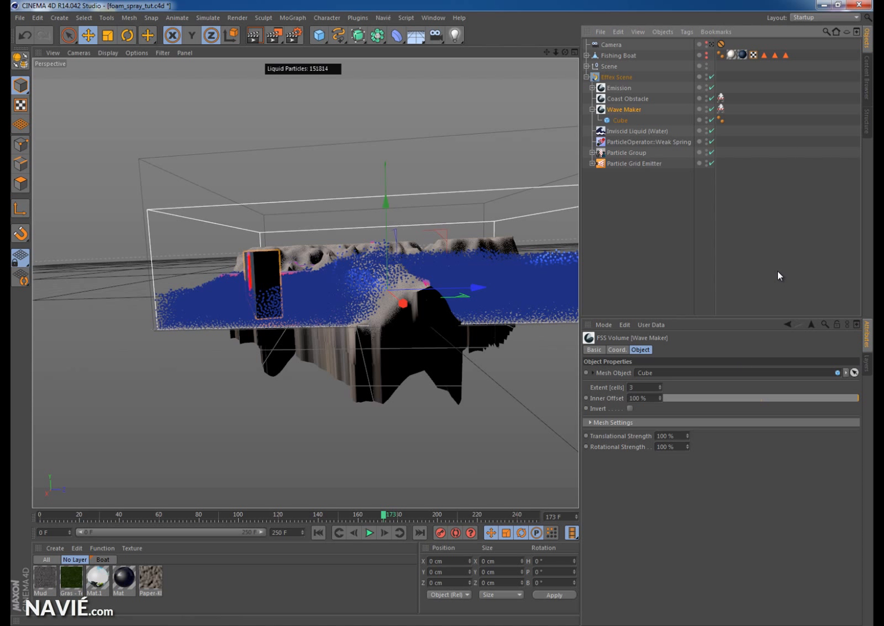
# - Add a Vibrate tag to the cube under Wave Maker
pyautogui.moveTo(565, 52); pyautogui.dragTo(441, 333)
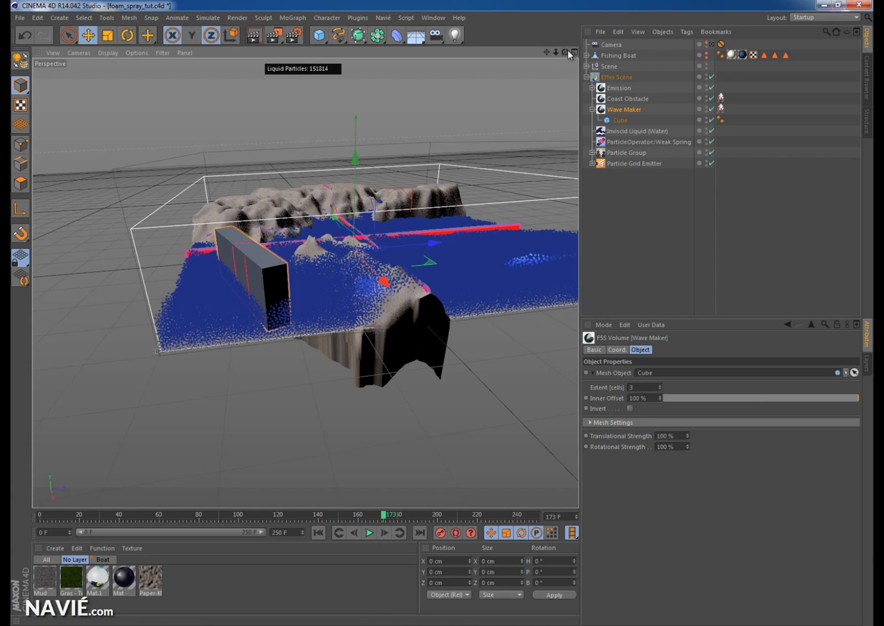
pyautogui.moveTo(568, 50); pyautogui.dragTo(442, 314)
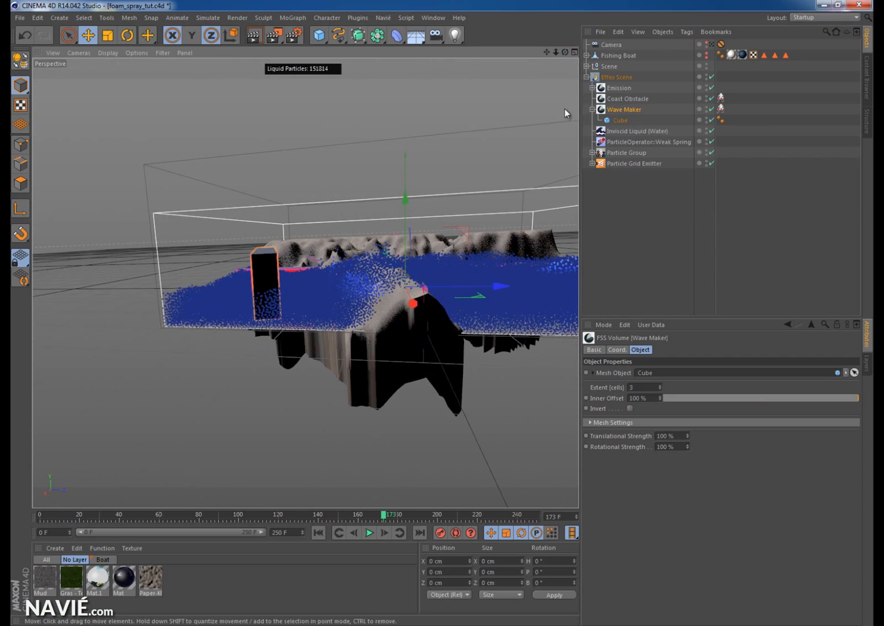
pyautogui.press('F2')
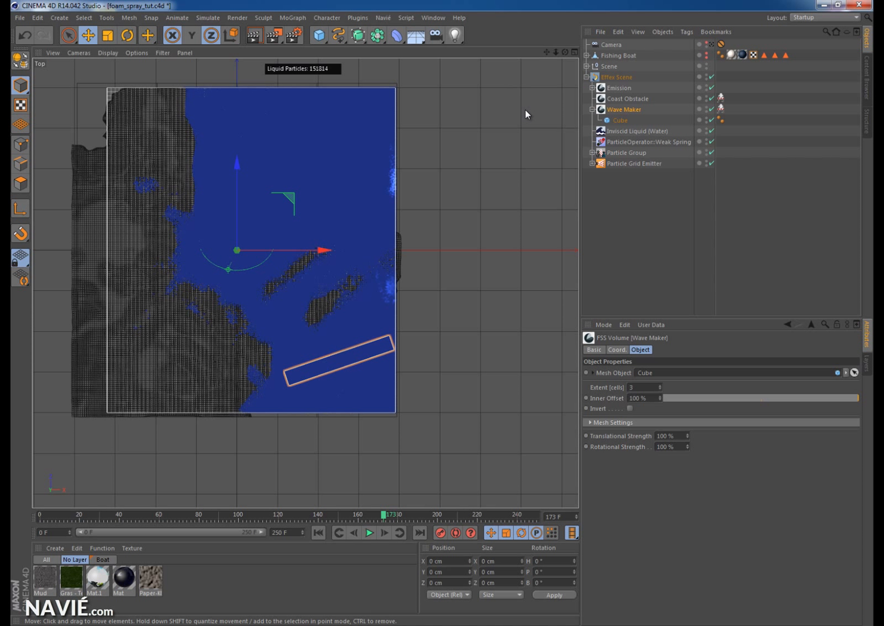
pyautogui.click(619, 120)
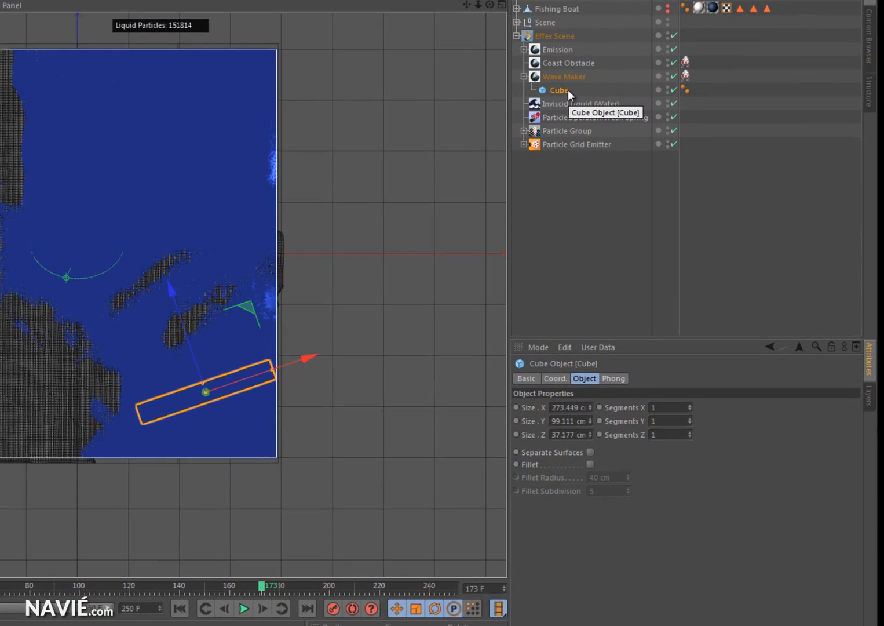
pyautogui.rightClick(627, 120)
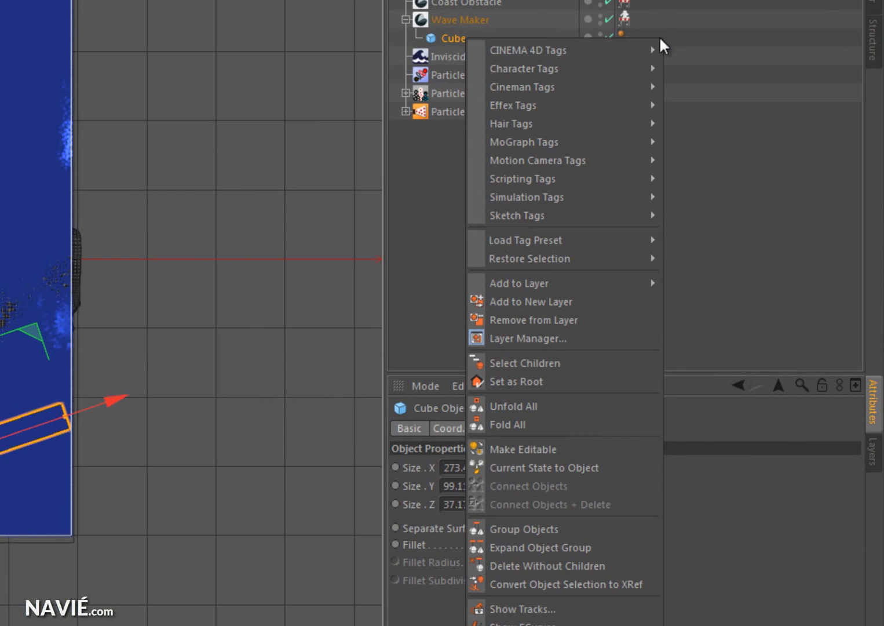
pyautogui.moveTo(734, 129)
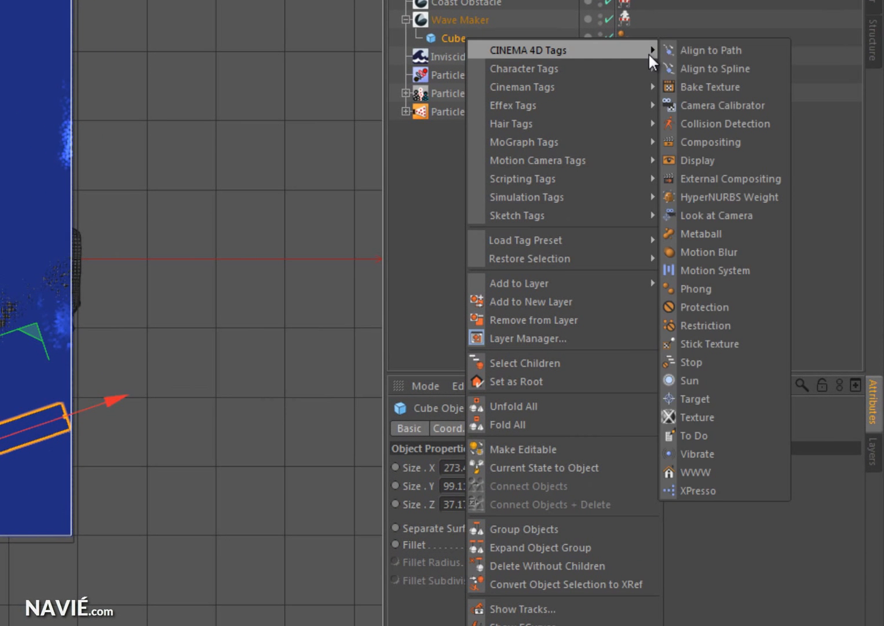
pyautogui.click(732, 452)
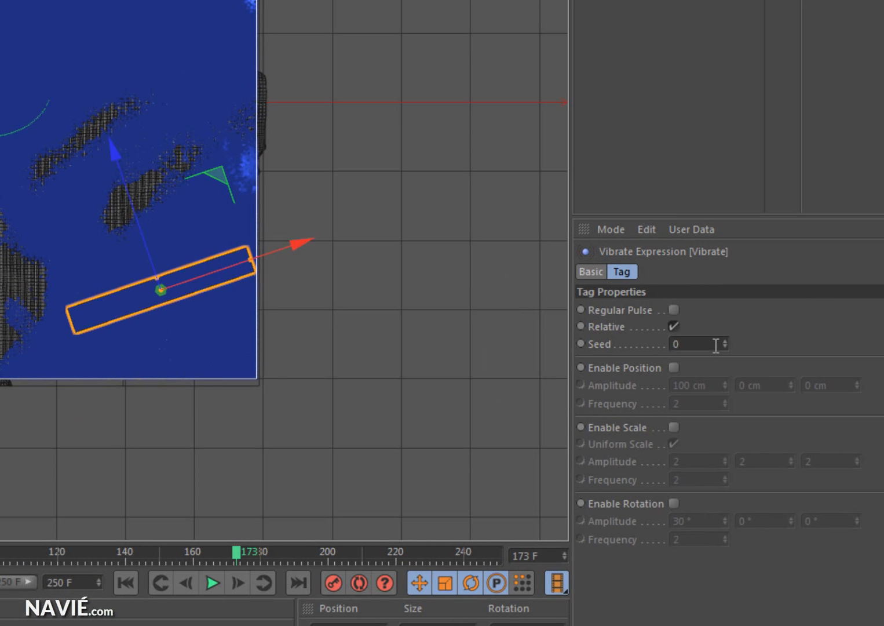
# - Enable Regular Pulse and position vibration on the cube's Vibrate tag
pyautogui.click(674, 310)
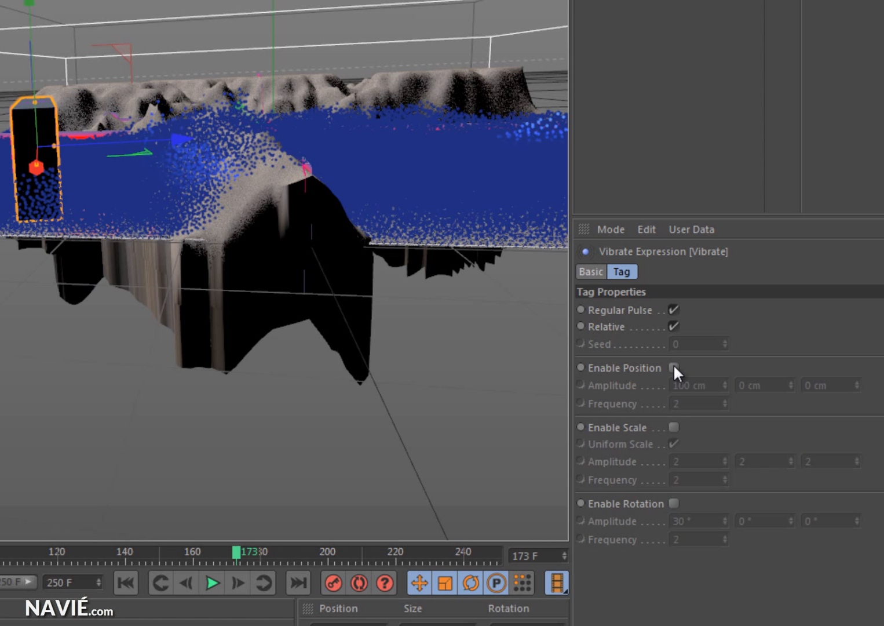
pyautogui.click(674, 367)
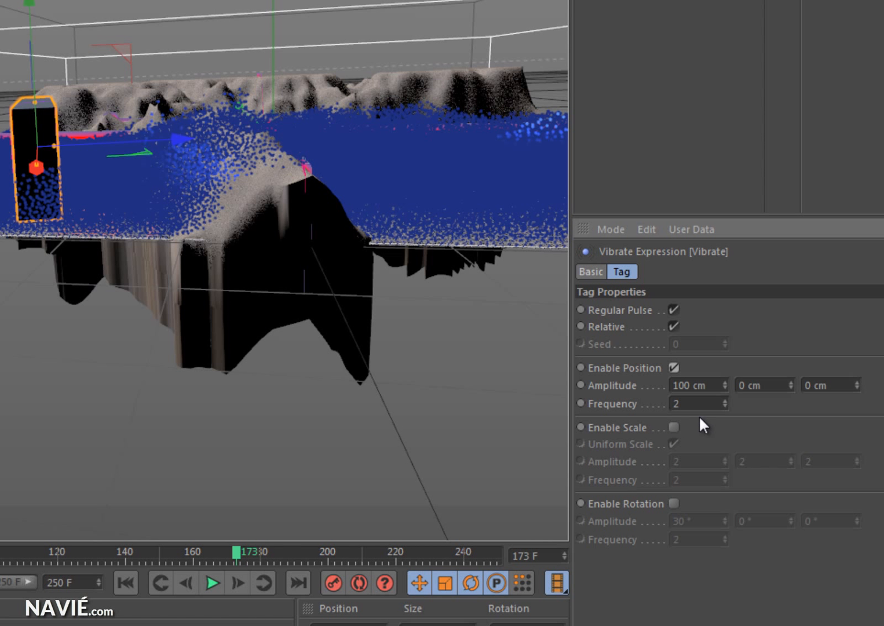
# - In the top view, set the cube's vibration position amplitude to 20, 0 and -30 cm and its frequency to 0.4
pyautogui.press('F2')
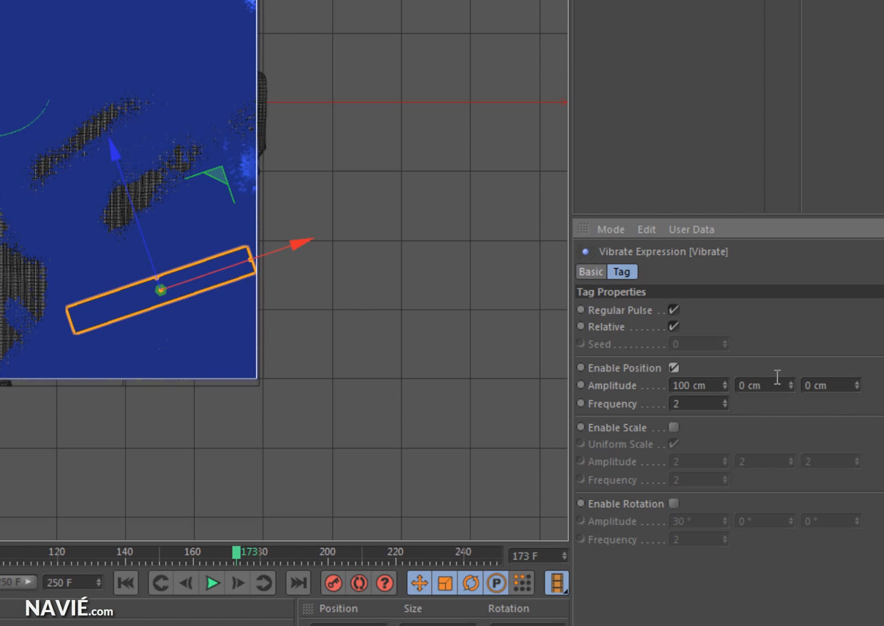
pyautogui.click(707, 392)
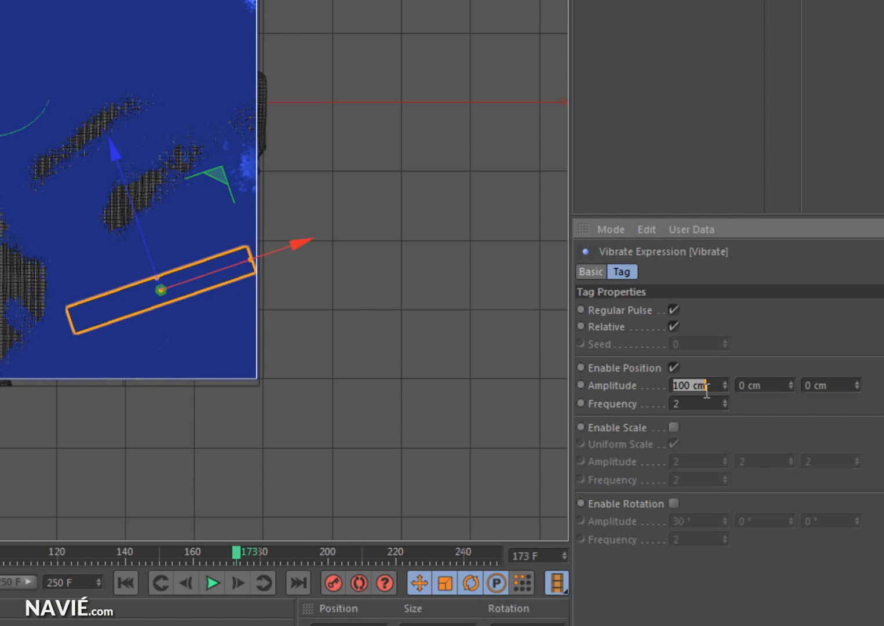
pyautogui.write('20')
pyautogui.press('Tab')
pyautogui.press('Tab')
pyautogui.press('BackSpace')
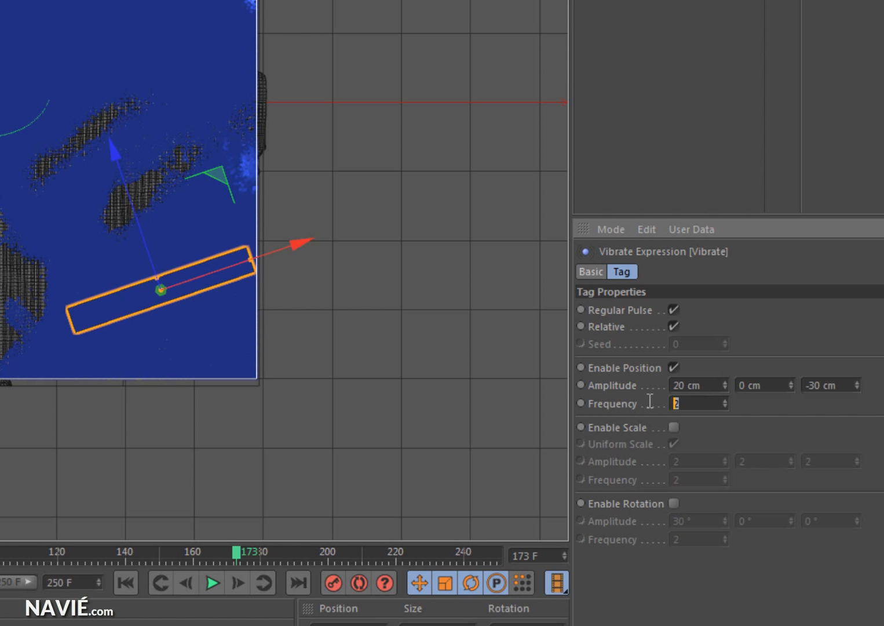
pyautogui.write('0.4')
pyautogui.press('Return')
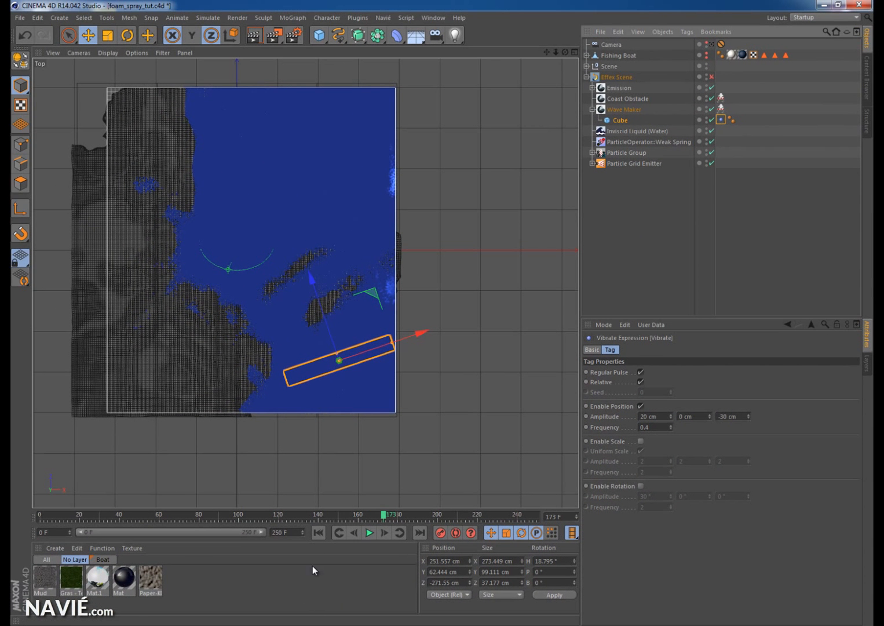
# - Play the animation to check the cube's motion and adjust its Z position amplitude to -39 cm
pyautogui.click(368, 533)
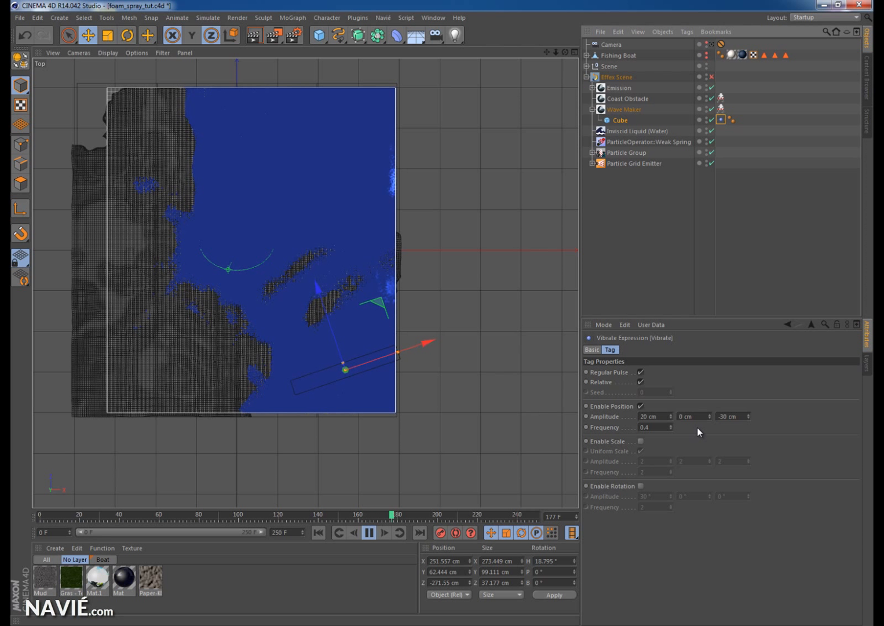
pyautogui.moveTo(748, 418); pyautogui.dragTo(747, 415)
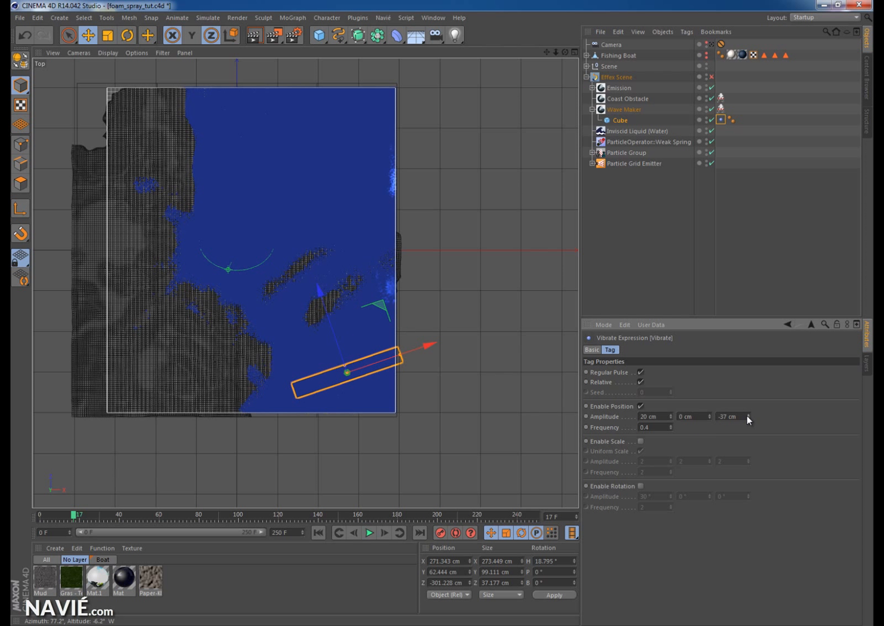
pyautogui.click(371, 536)
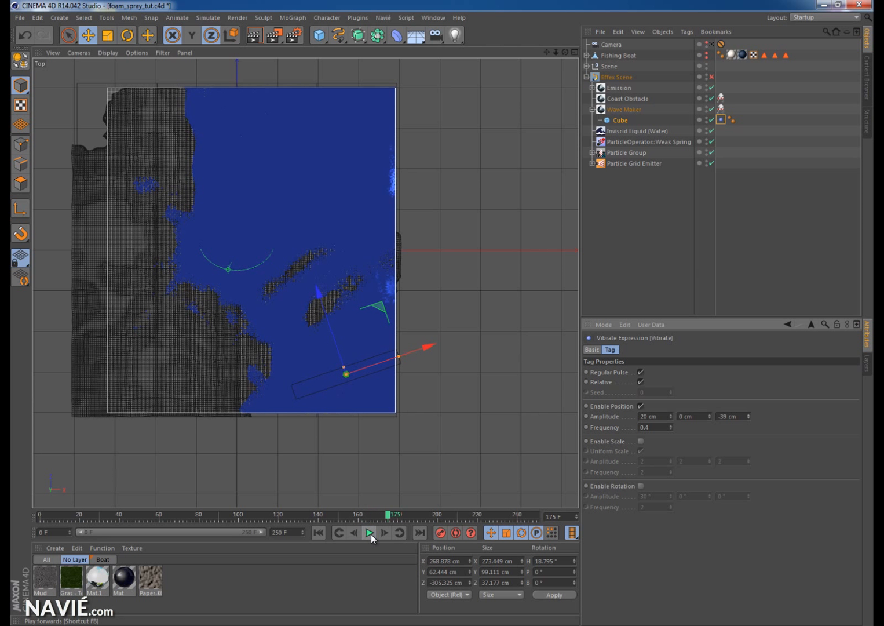
# - Enable the Effex Scene and run the liquid simulation from frame 0 in the perspective view
pyautogui.press('F1')
pyautogui.click(721, 109)
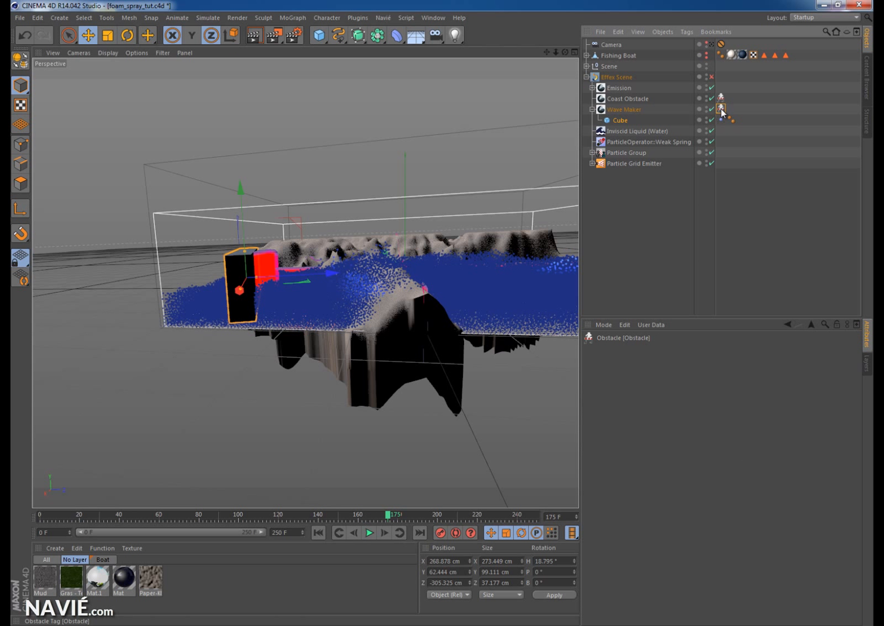
pyautogui.click(592, 109)
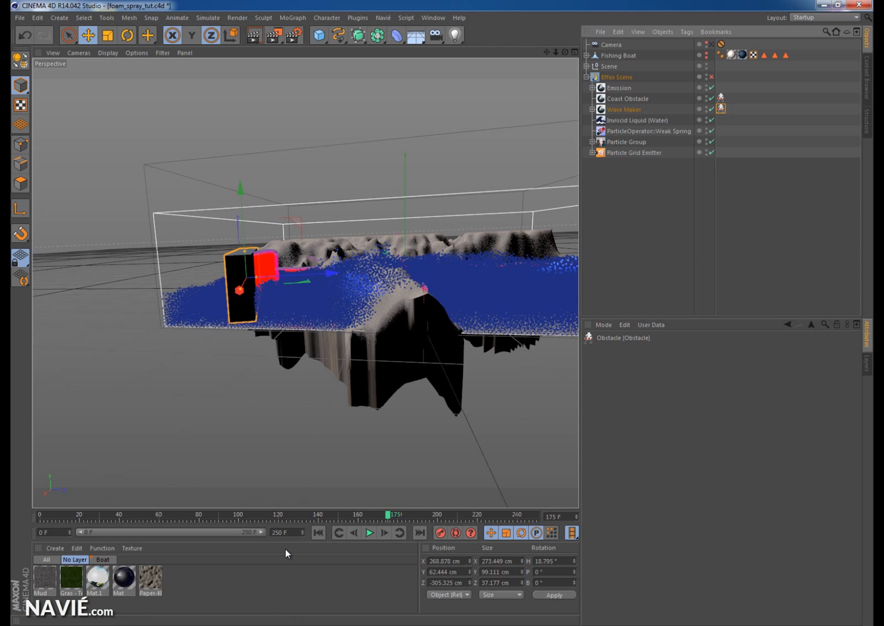
pyautogui.click(318, 532)
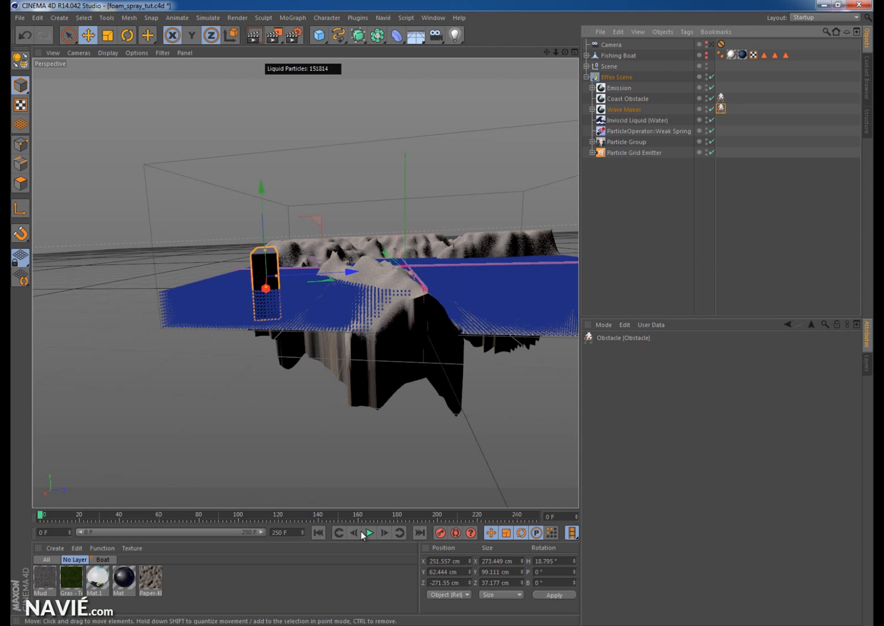
pyautogui.click(369, 532)
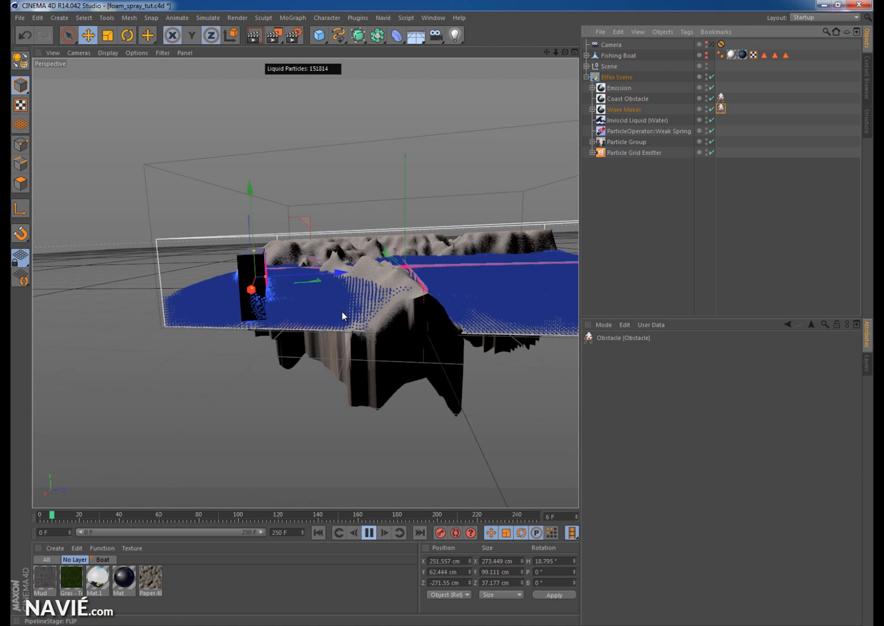
pyautogui.moveTo(563, 55); pyautogui.dragTo(391, 559)
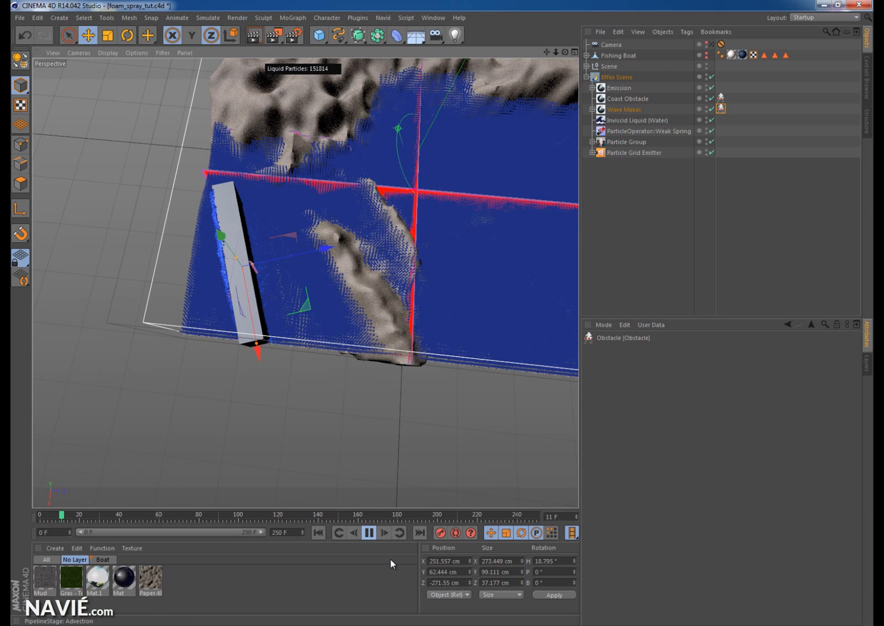
pyautogui.click(369, 533)
# - Resume the simulation and examine from several angles how the waves hit the rocks
pyautogui.moveTo(565, 53); pyautogui.dragTo(316, 609)
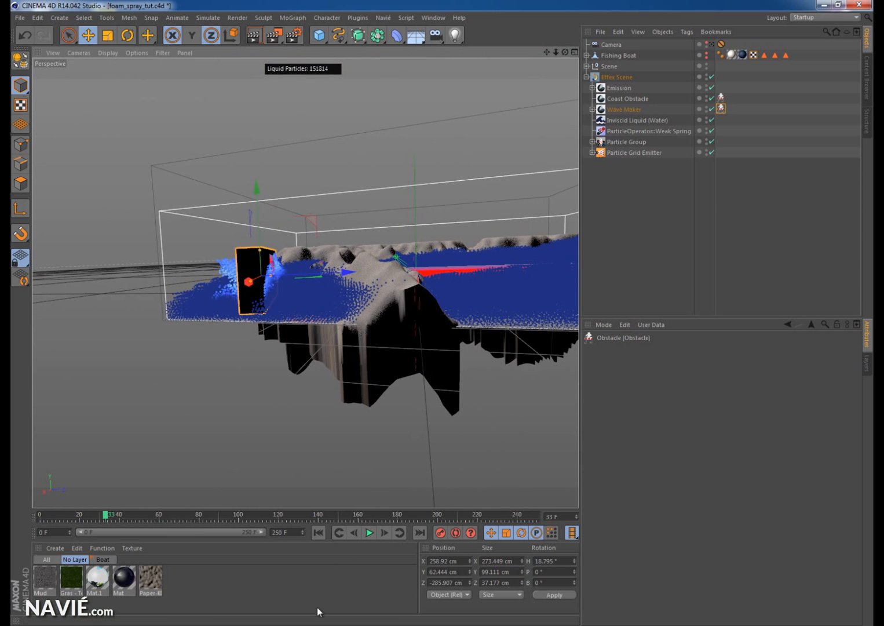
pyautogui.click(370, 533)
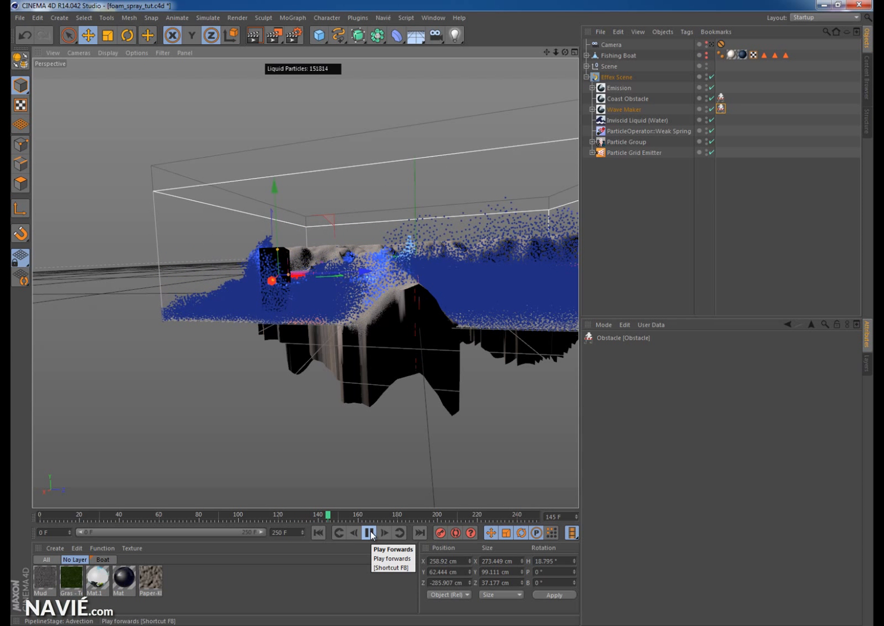
pyautogui.click(370, 532)
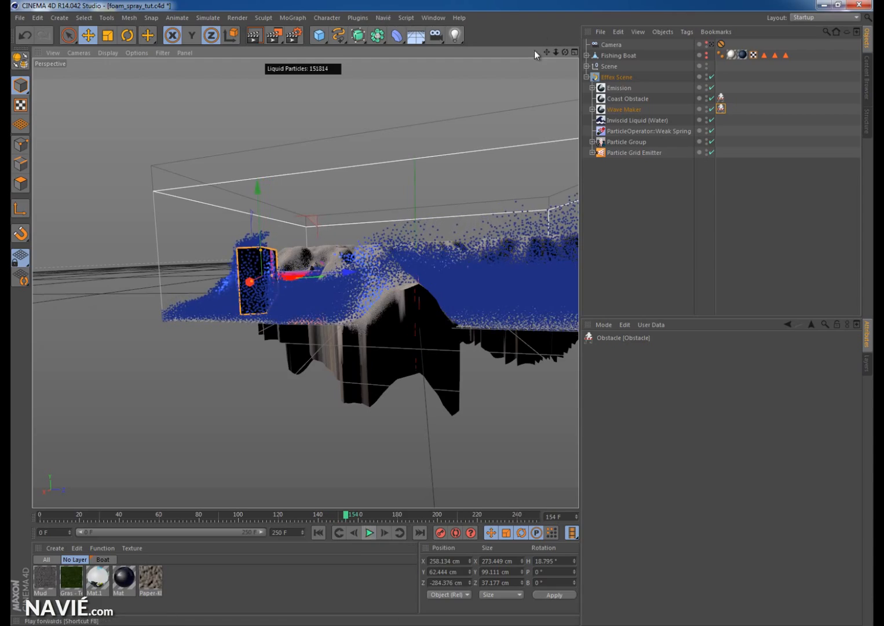
pyautogui.moveTo(565, 53); pyautogui.dragTo(442, 313)
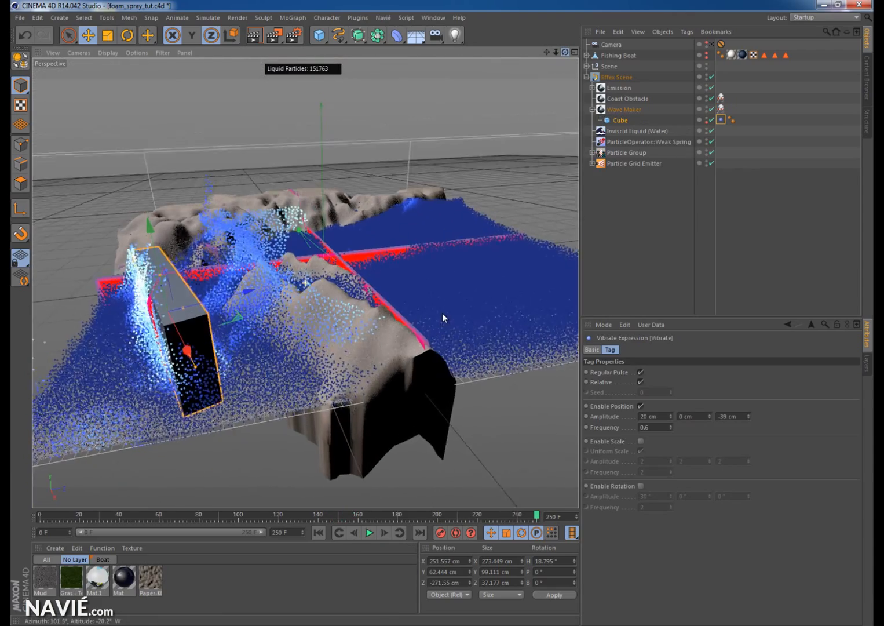
pyautogui.moveTo(442, 311)
pyautogui.keyDown('alt'); pyautogui.mouseDown()
pyautogui.moveTo(434, 316)
pyautogui.moveTo(442, 312)
pyautogui.mouseUp(); pyautogui.keyUp('alt')
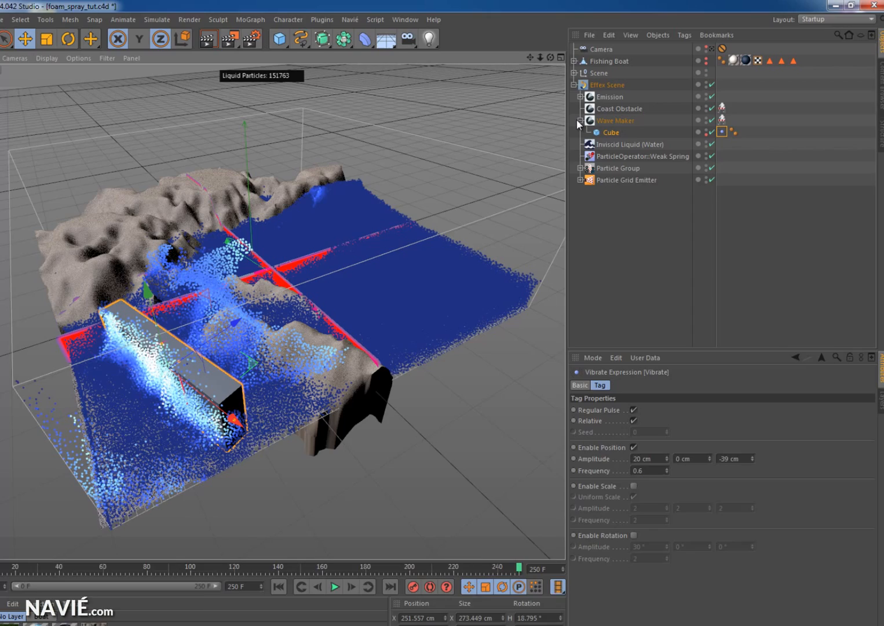
# - Detach the Effex Surfaces commands as a floating palette and render the current view
pyautogui.click(579, 120)
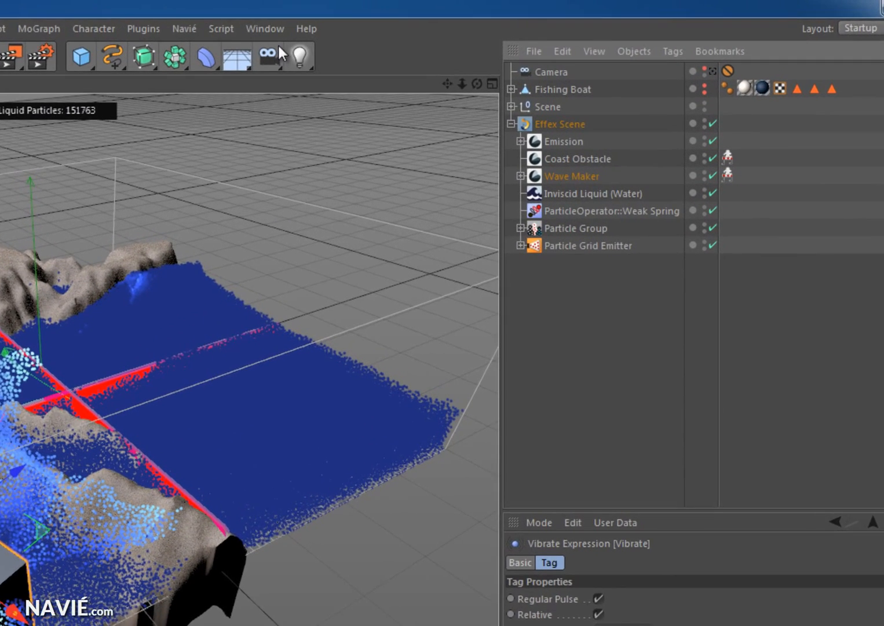
pyautogui.click(350, 19)
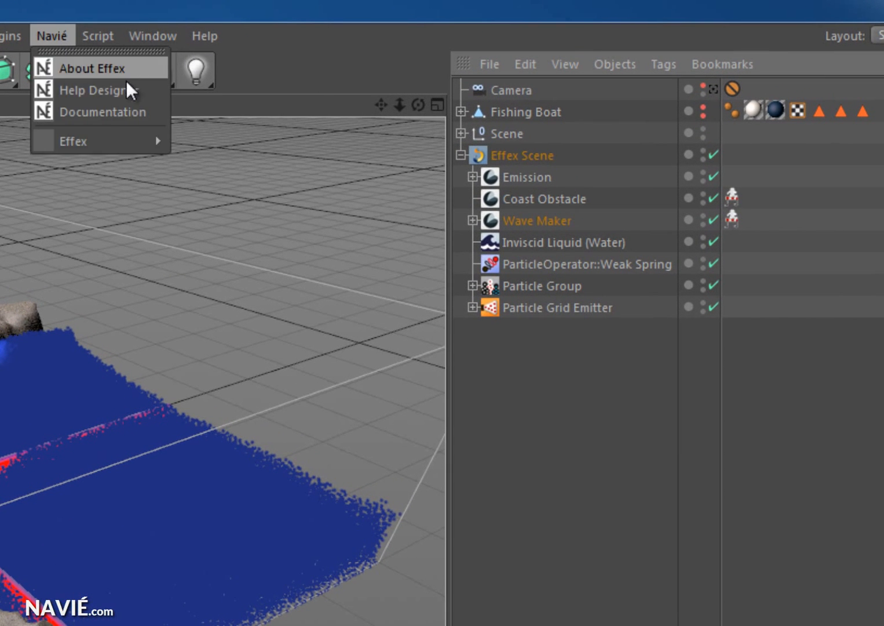
pyautogui.moveTo(125, 140)
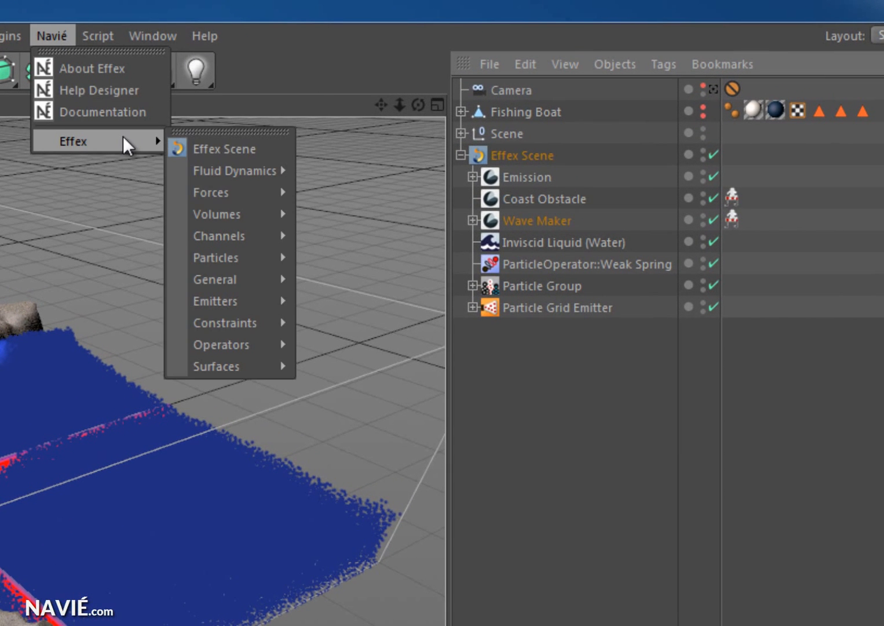
pyautogui.moveTo(251, 365)
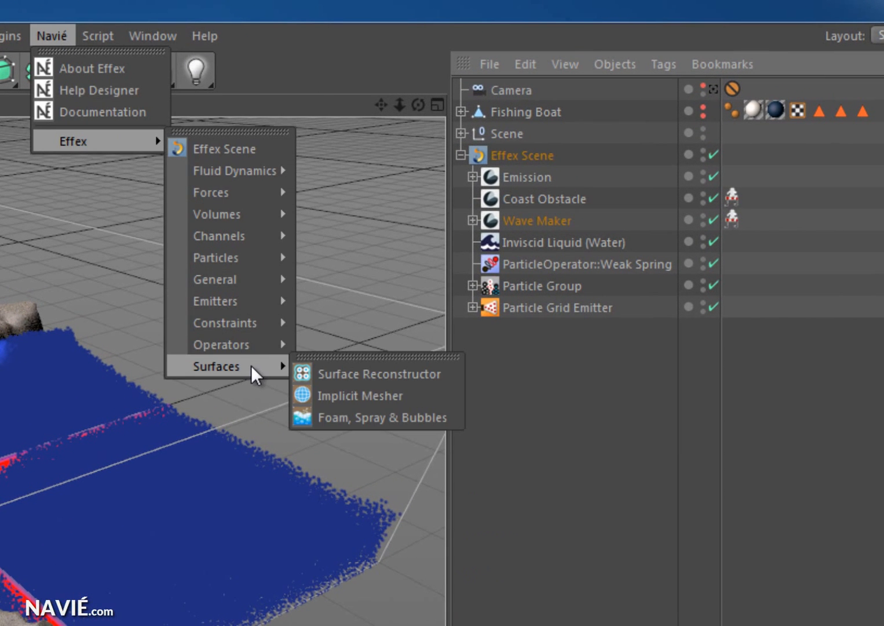
pyautogui.click(358, 358)
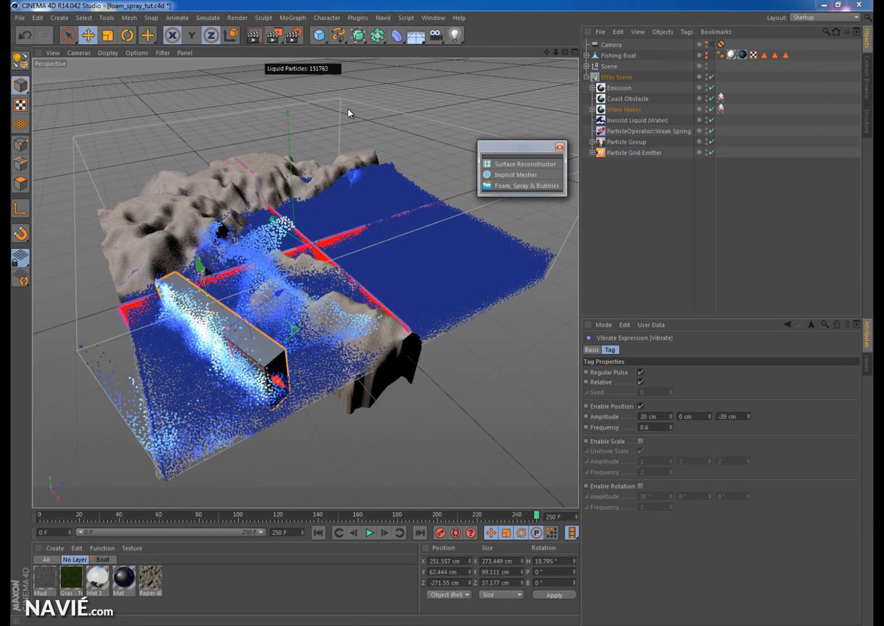
pyautogui.click(252, 35)
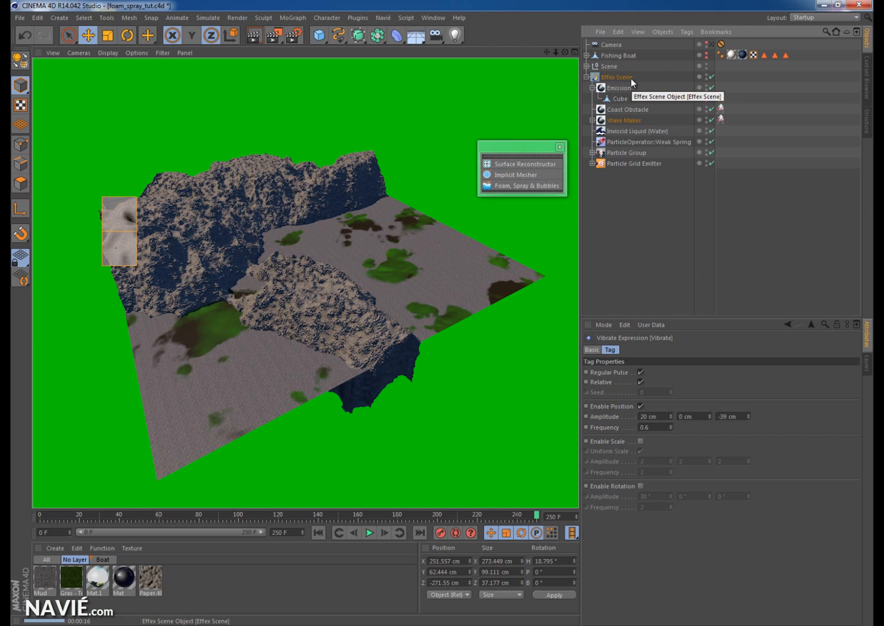
# - Add a Surface Reconstructor and an Implicit Mesher to the scene
pyautogui.click(630, 79)
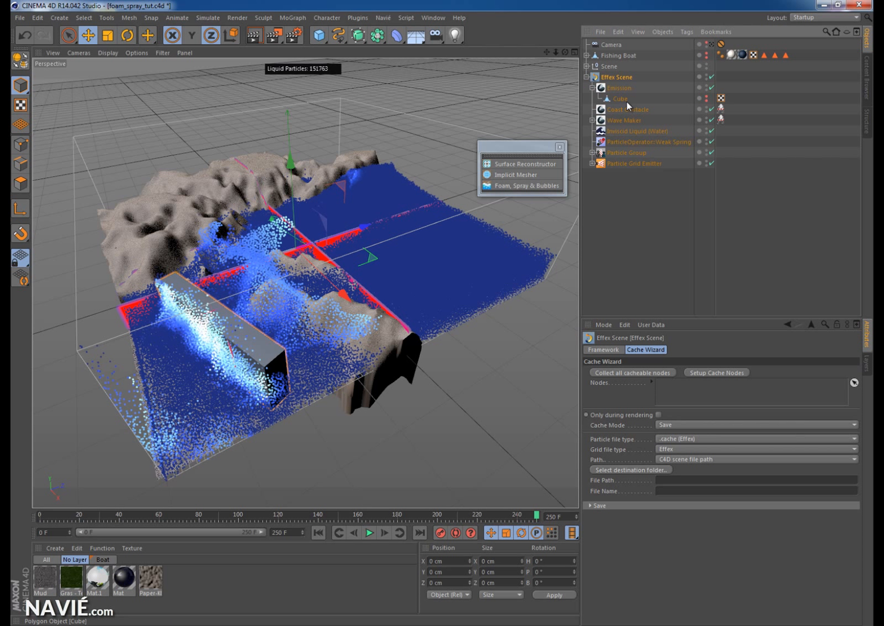
pyautogui.click(510, 164)
pyautogui.click(510, 174)
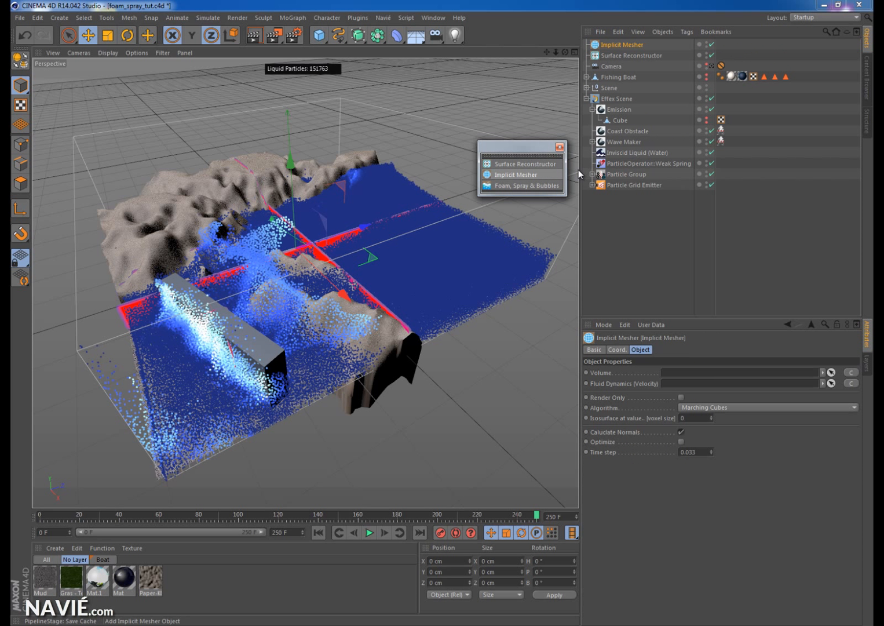
# - Make the Surface Reconstructor a child of Effex Scene and assign the existing Particle Group to it
pyautogui.click(628, 56)
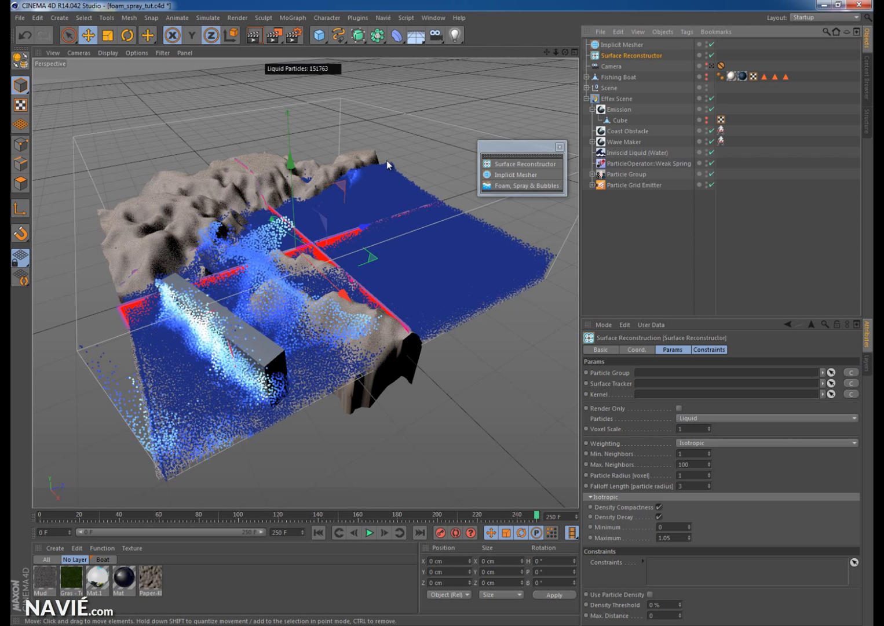
pyautogui.moveTo(621, 105); pyautogui.dragTo(620, 103)
pyautogui.click(592, 109)
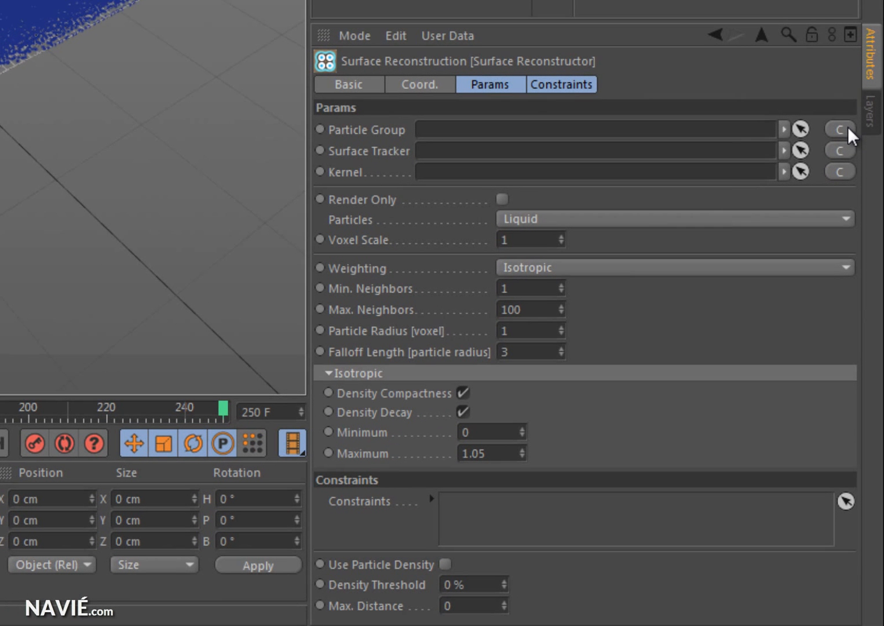
pyautogui.click(850, 371)
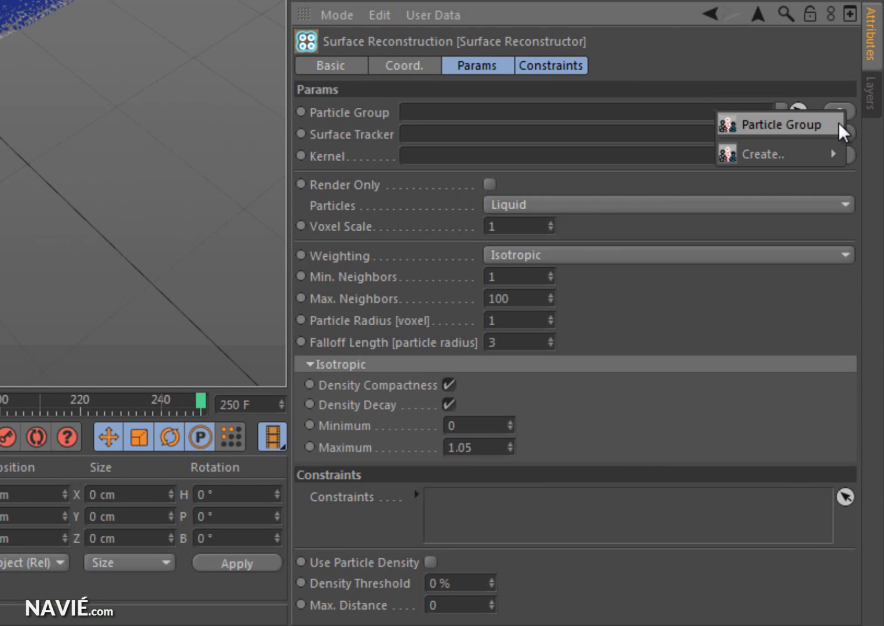
pyautogui.click(839, 124)
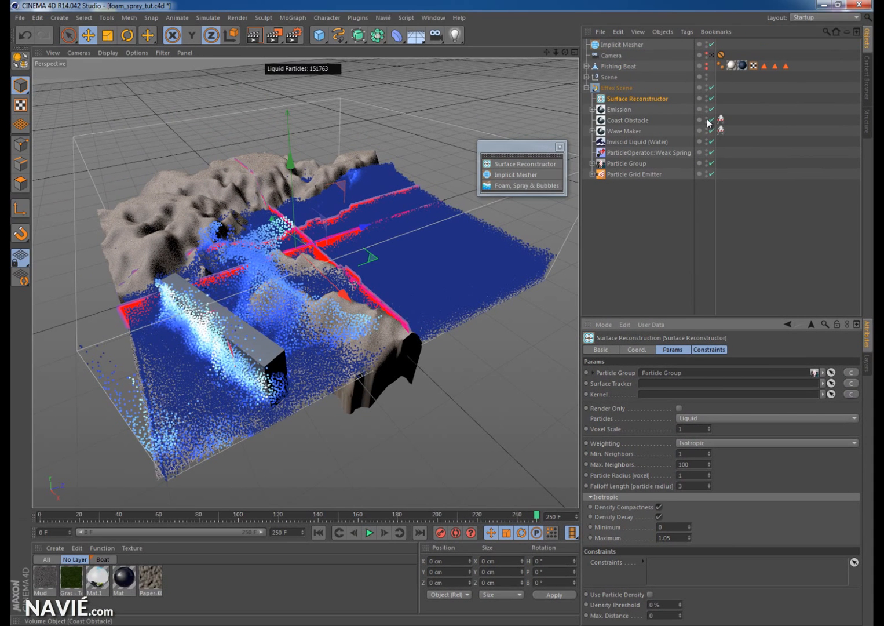
# - Hide the Emission and Wave Maker volumes in the viewport
pyautogui.click(706, 108)
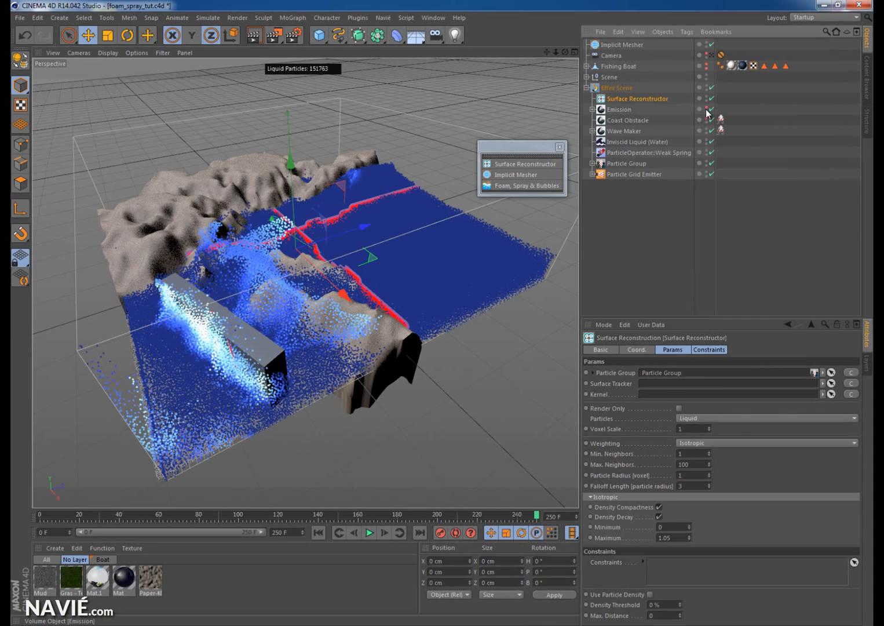
pyautogui.click(706, 129)
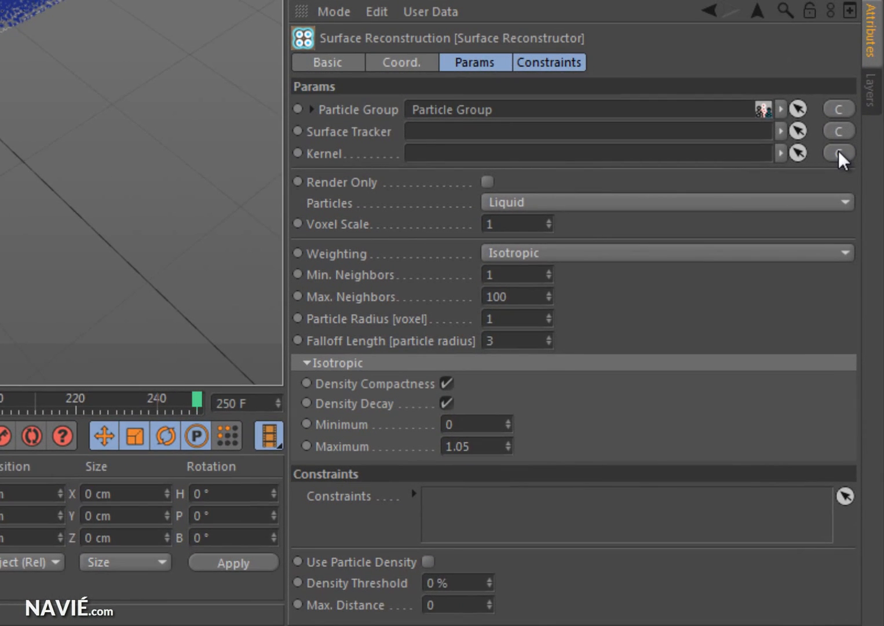
# - Create a Falloff Kernel as the Surface Reconstructor's kernel, expand its falloff settings and show only the reconstructor's Params
pyautogui.click(838, 152)
pyautogui.moveTo(830, 164)
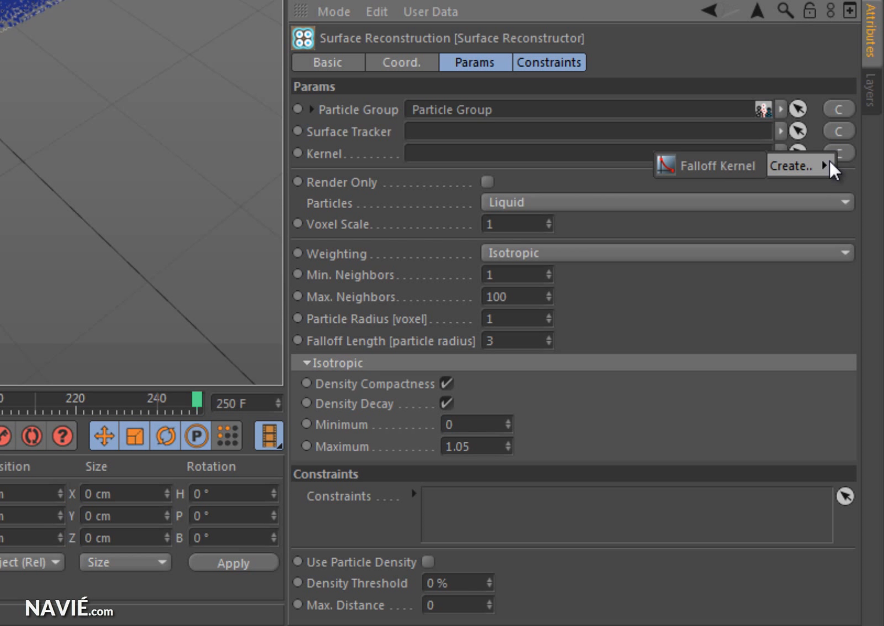
pyautogui.click(739, 173)
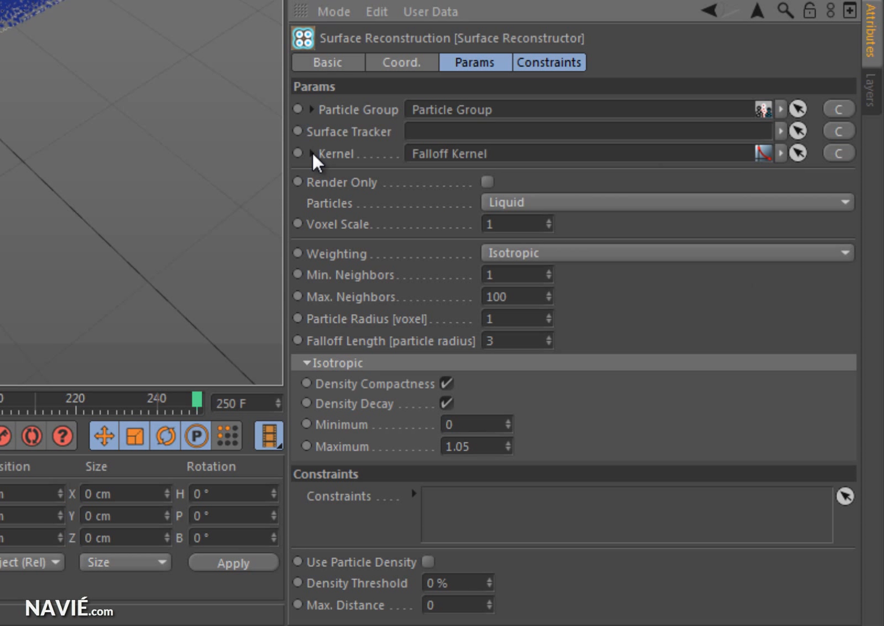
pyautogui.click(312, 153)
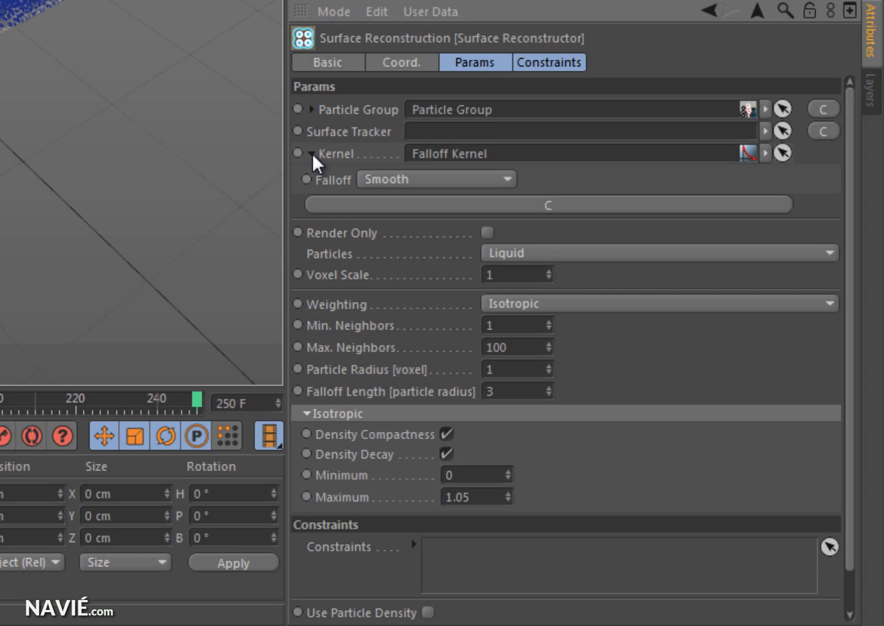
pyautogui.click(312, 153)
pyautogui.click(503, 66)
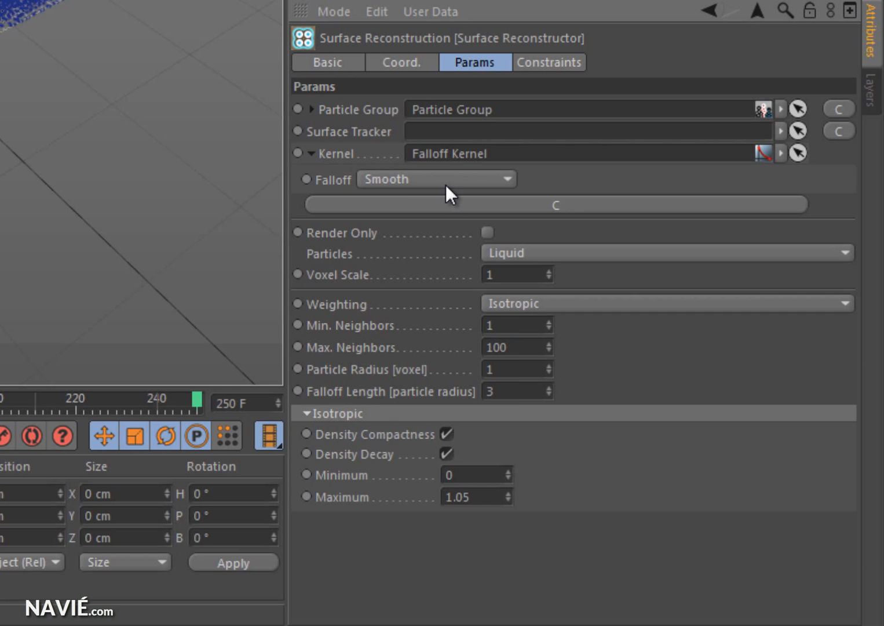
# - Set the Surface Reconstructor's Falloff Kernel to the Polynomial falloff
pyautogui.click(449, 179)
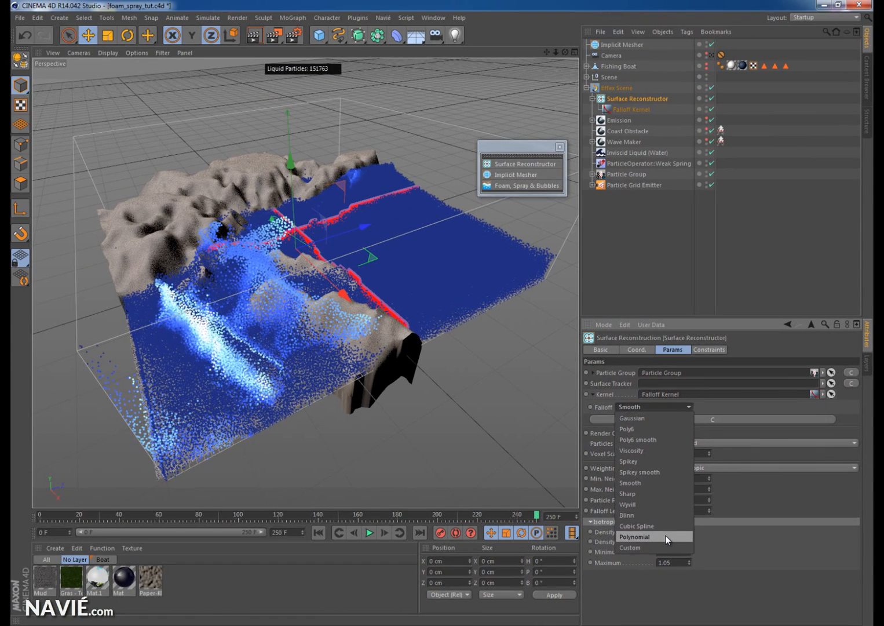
pyautogui.click(460, 441)
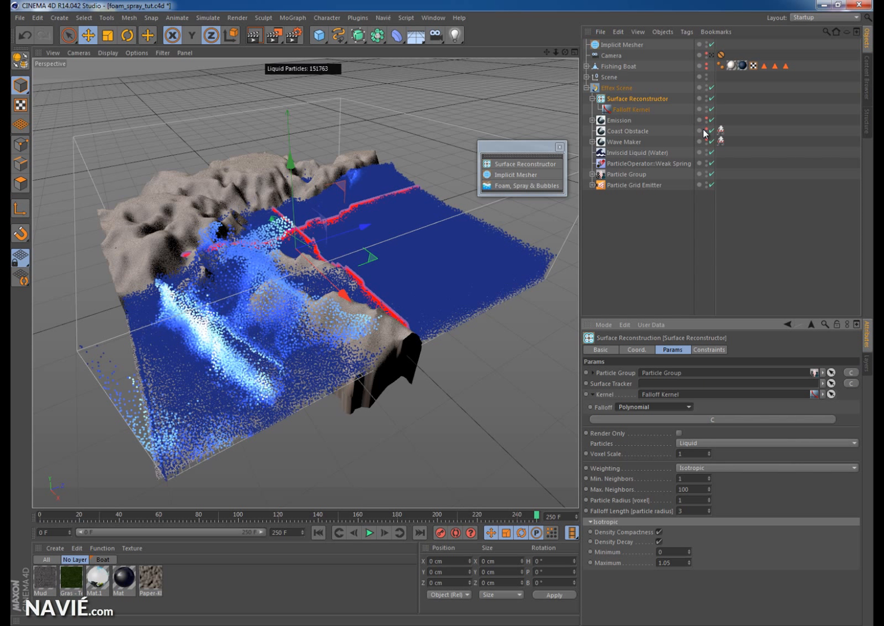
# - Make the Implicit Mesher a child of Effex Scene and assign the Surface Reconstructor as its volume
pyautogui.click(622, 45)
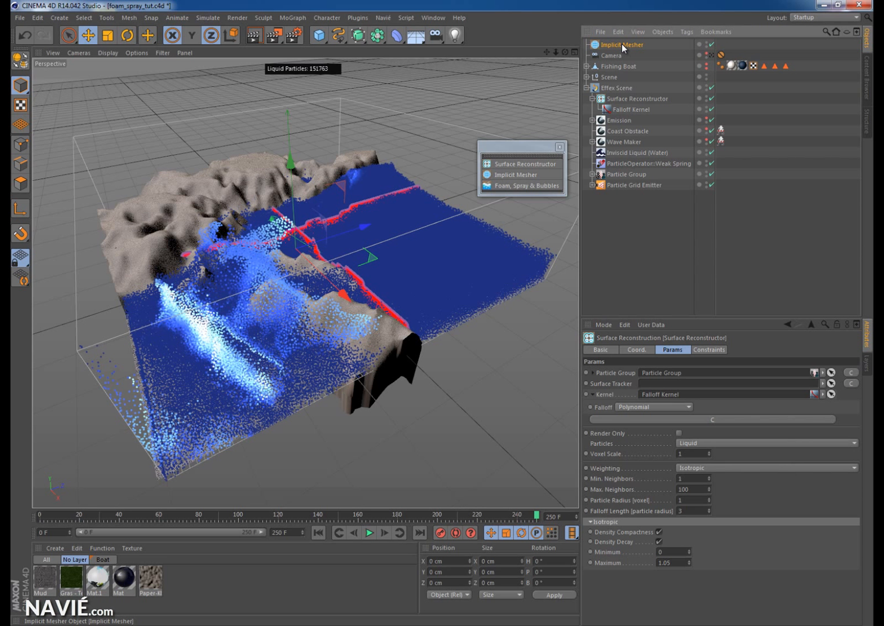
pyautogui.moveTo(622, 112); pyautogui.dragTo(621, 95)
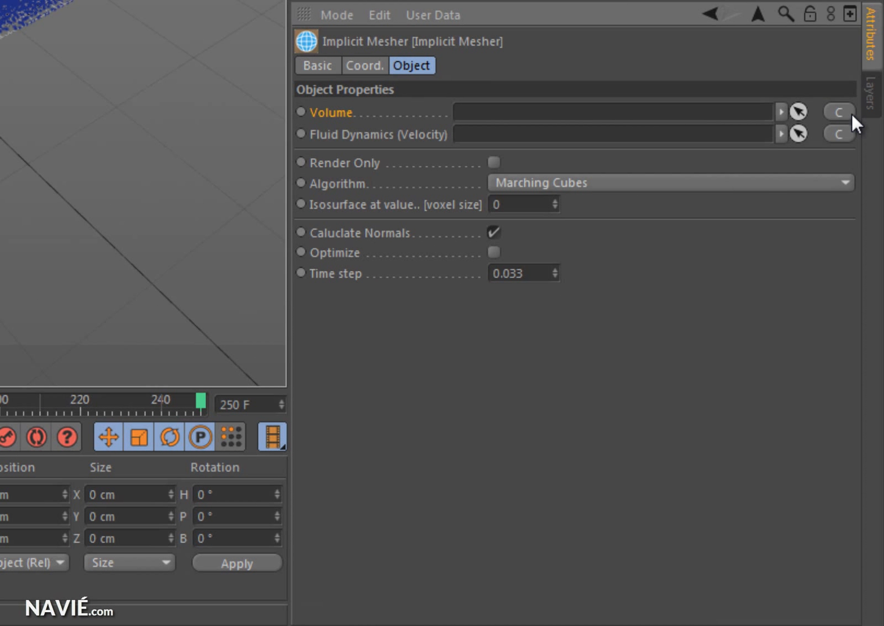
pyautogui.click(847, 114)
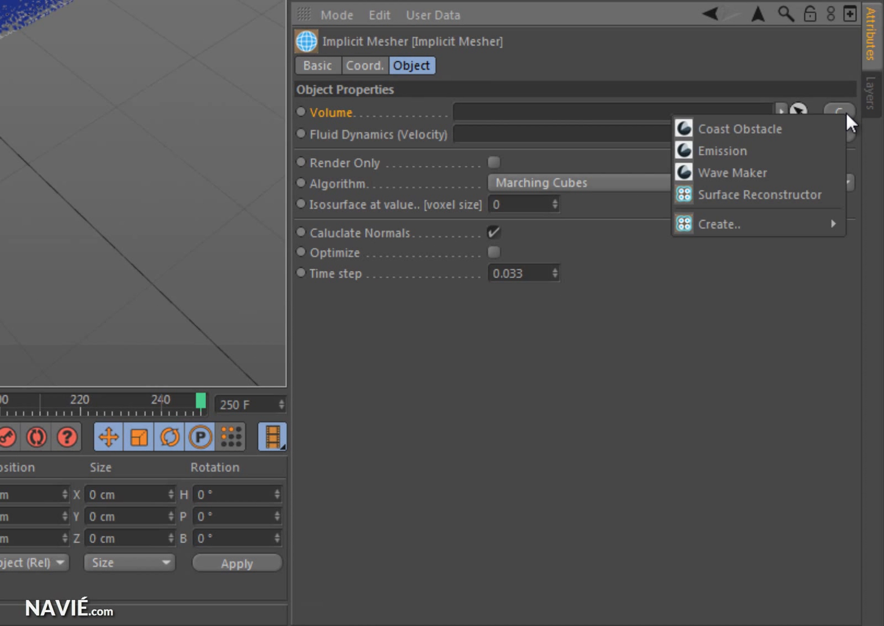
pyautogui.click(698, 195)
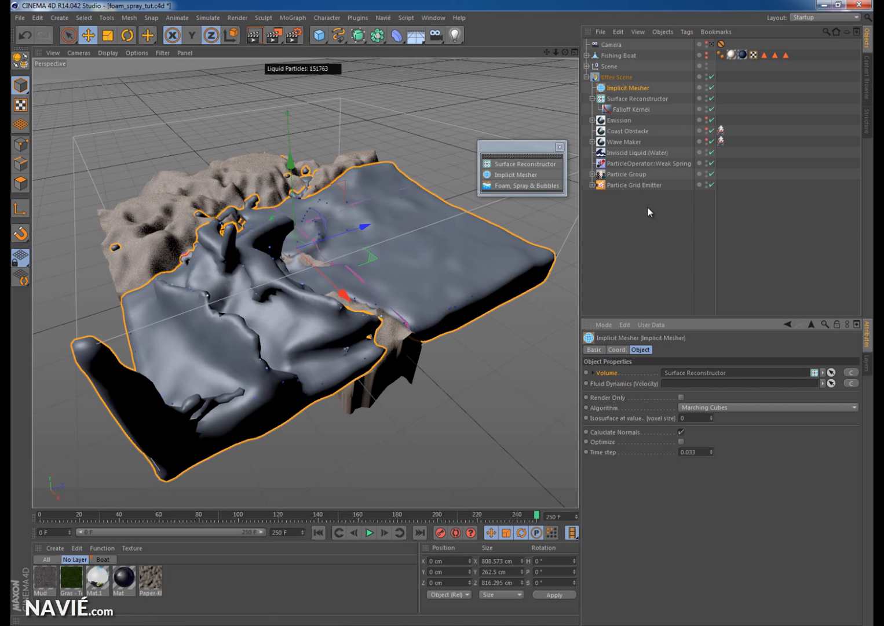
# - Clear the Surface Reconstructor's kernel to compare the mesh without it, and reassign the existing Falloff Kernel
pyautogui.click(629, 102)
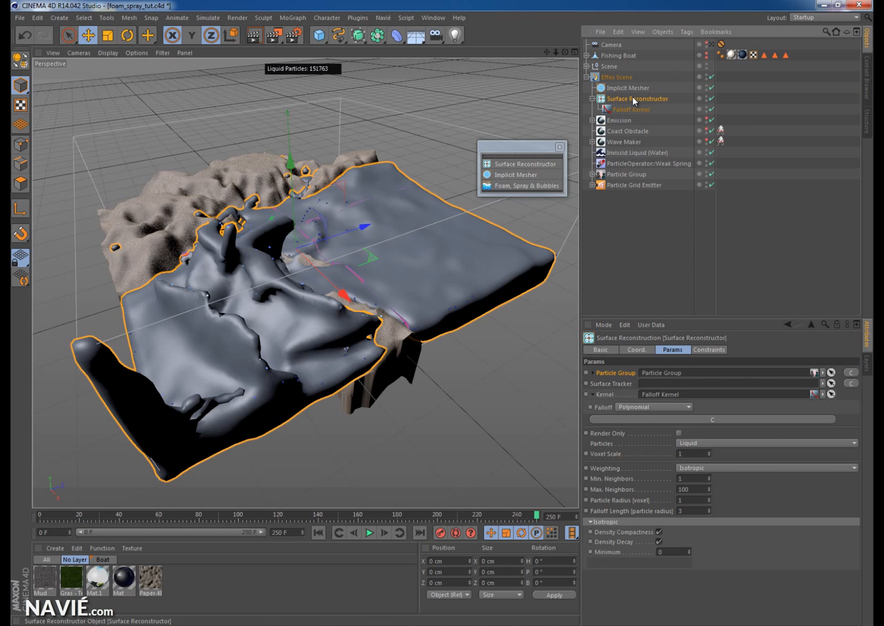
pyautogui.click(655, 410)
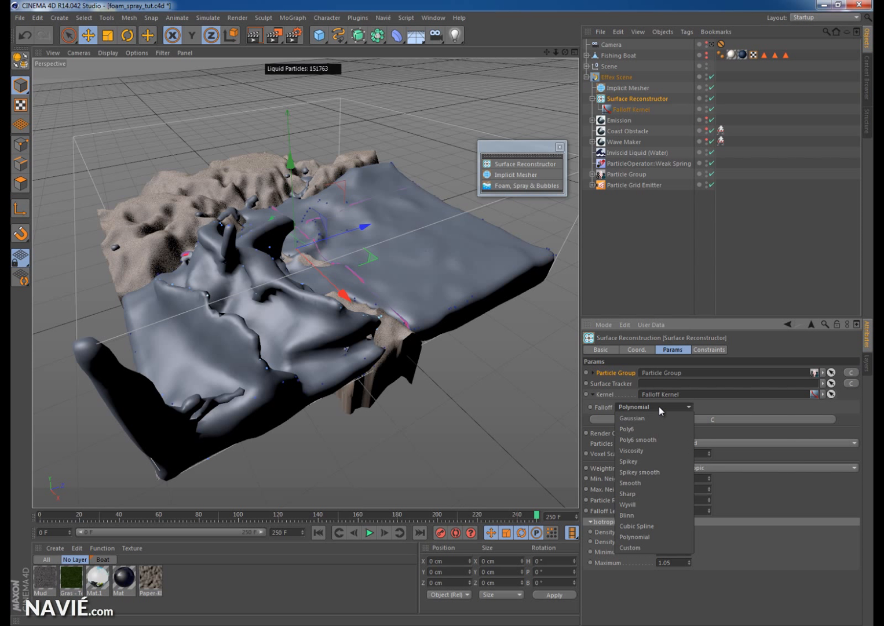
pyautogui.click(642, 409)
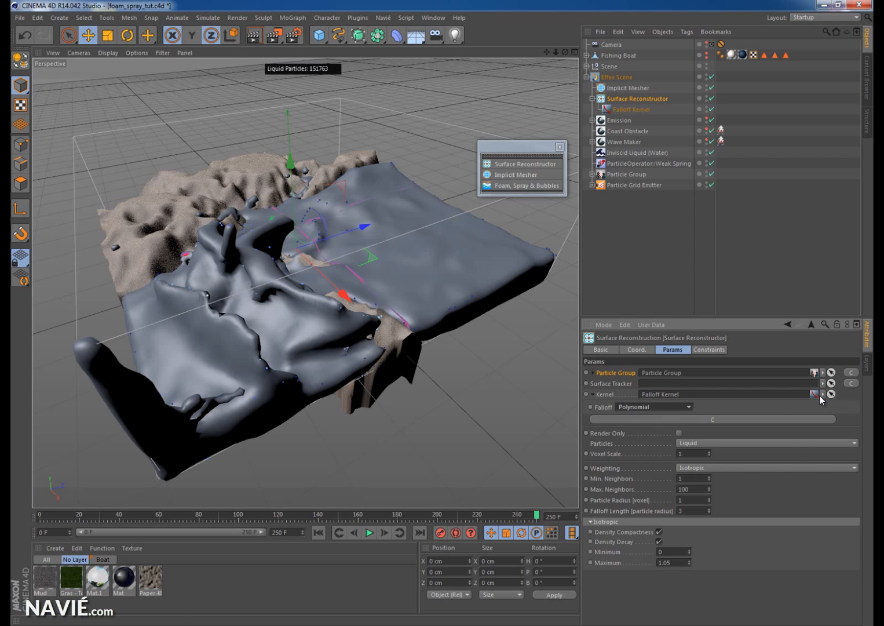
pyautogui.click(823, 394)
pyautogui.click(825, 406)
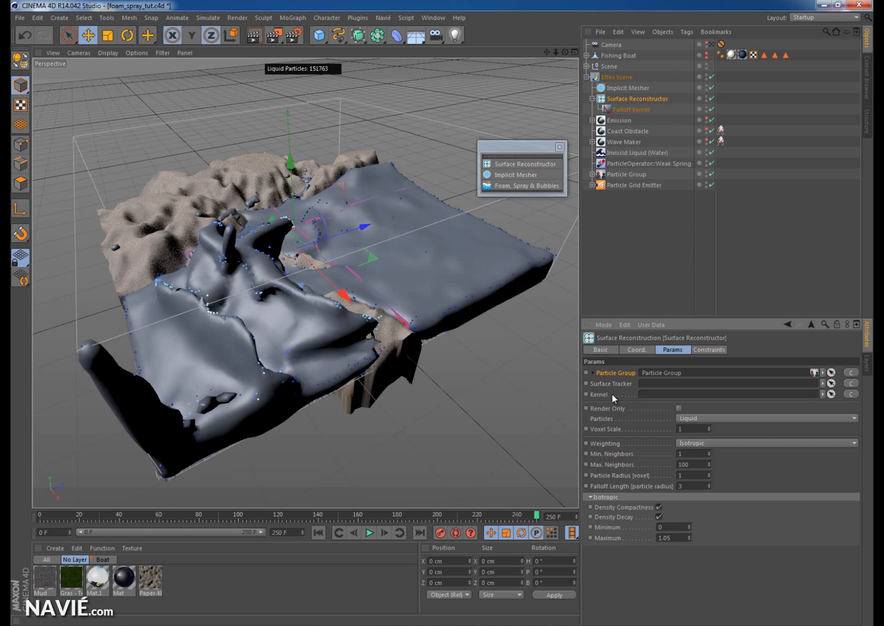
pyautogui.click(852, 395)
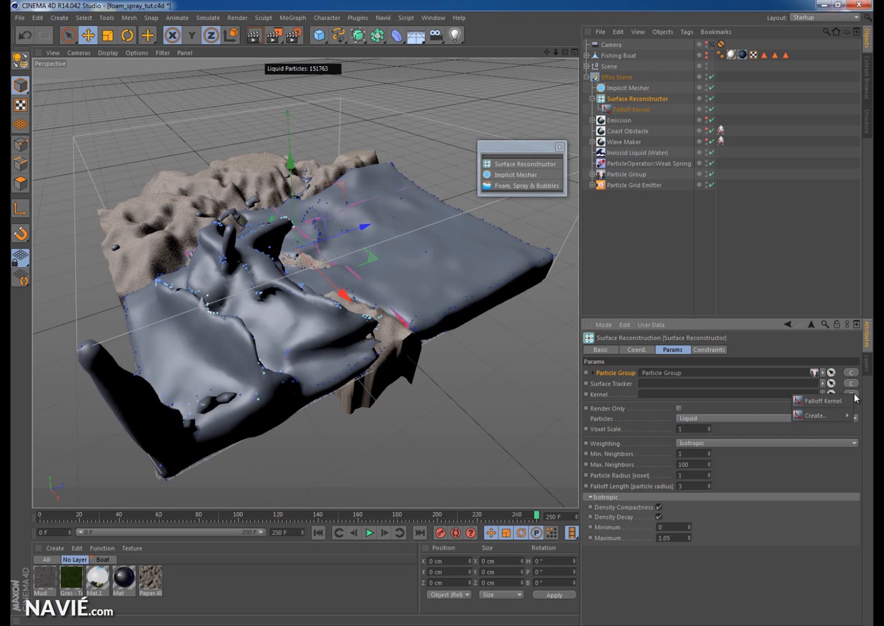
pyautogui.click(823, 400)
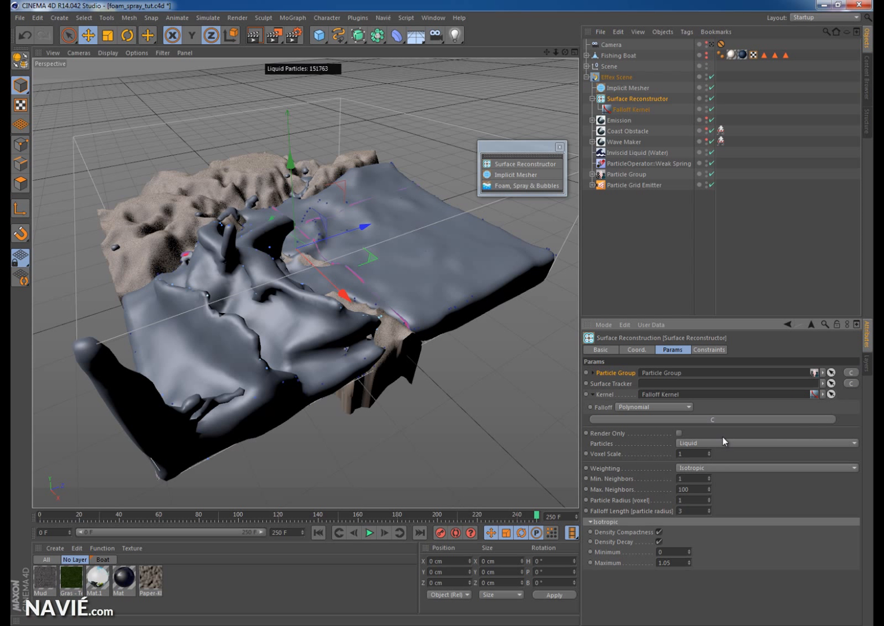
# - Try the Smooth falloff on the kernel, return it to Polynomial and collapse the kernel's settings
pyautogui.click(640, 409)
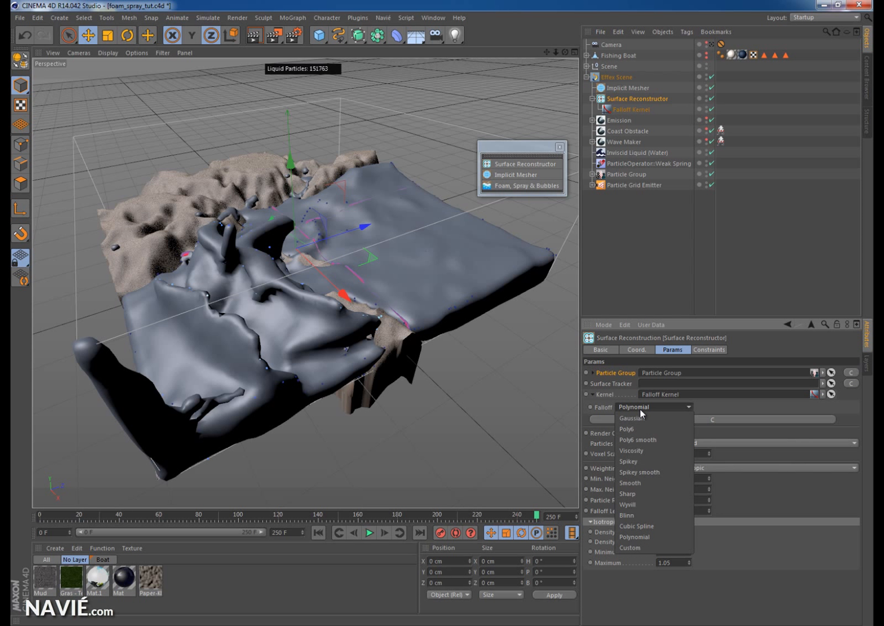
pyautogui.click(656, 485)
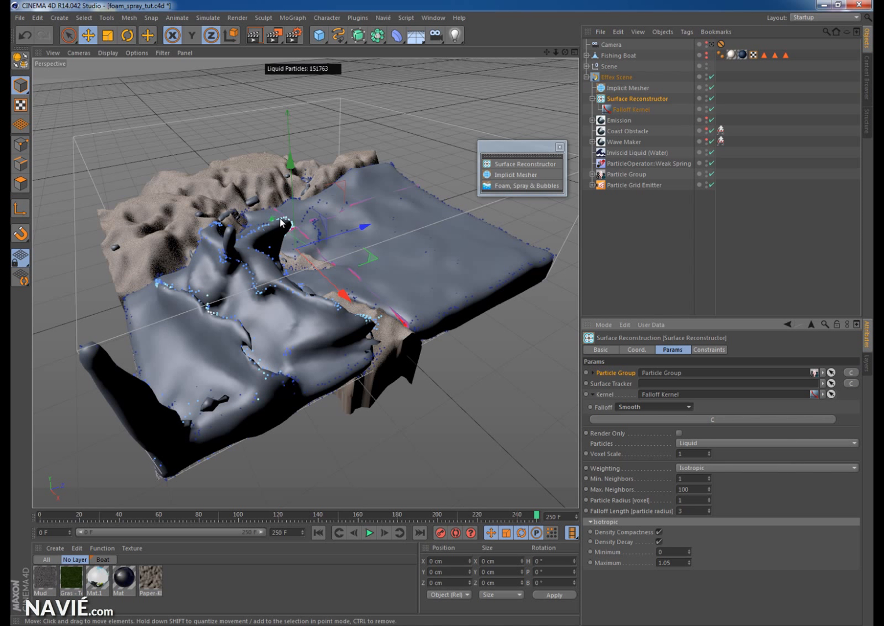
pyautogui.click(669, 406)
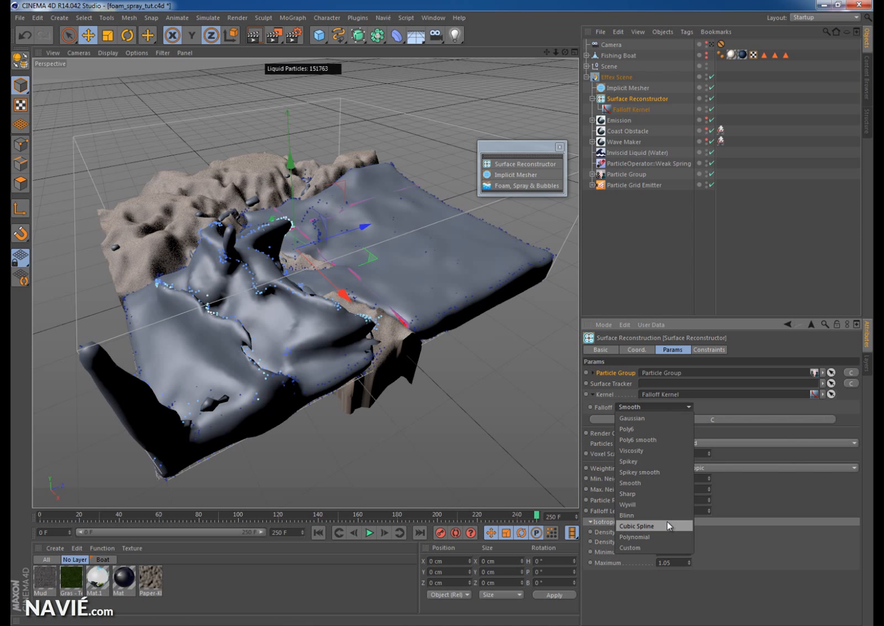
pyautogui.click(666, 540)
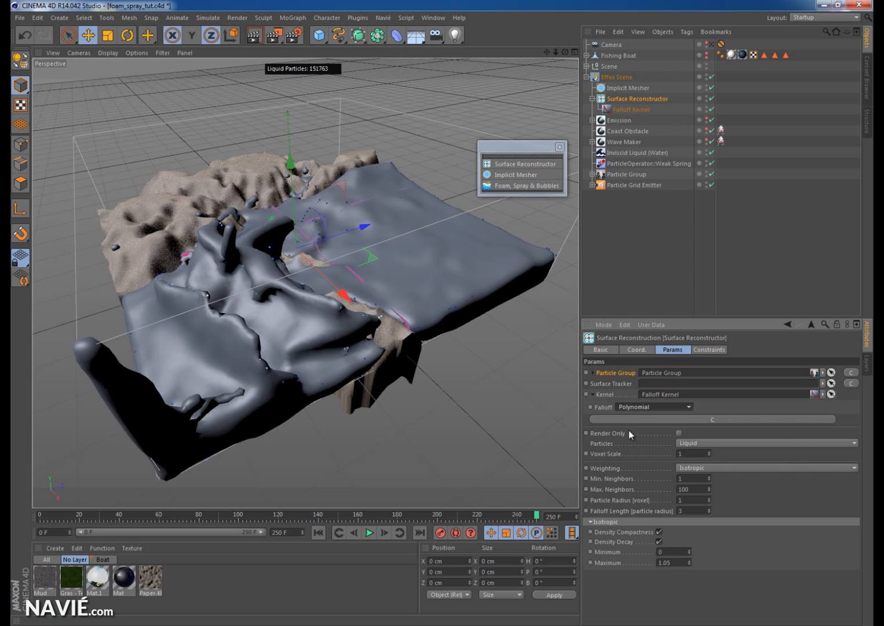
pyautogui.click(593, 393)
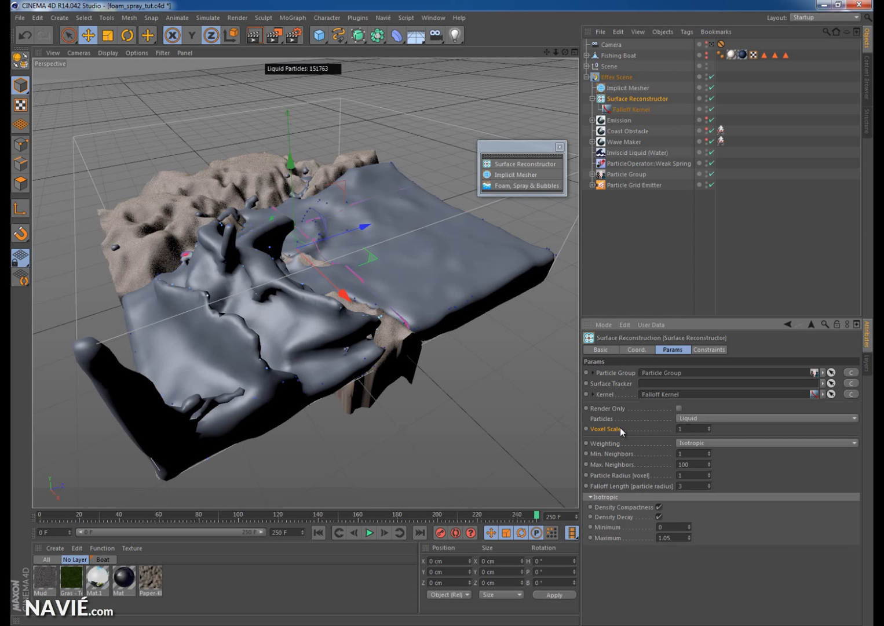
# - Examine Effex Scene's Framework settings for scale and global voxel size, and return to the Surface Reconstructor's Params
pyautogui.click(620, 77)
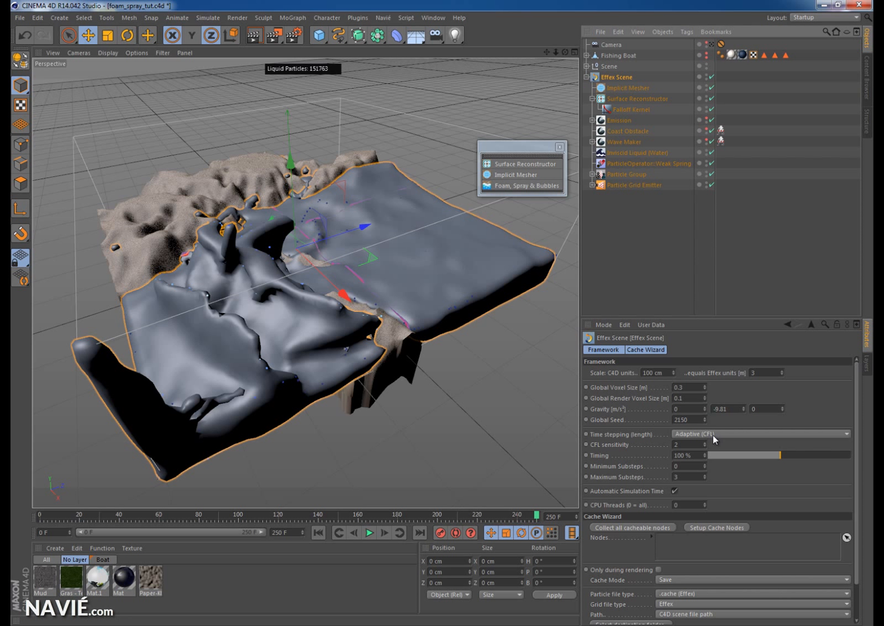
pyautogui.click(603, 350)
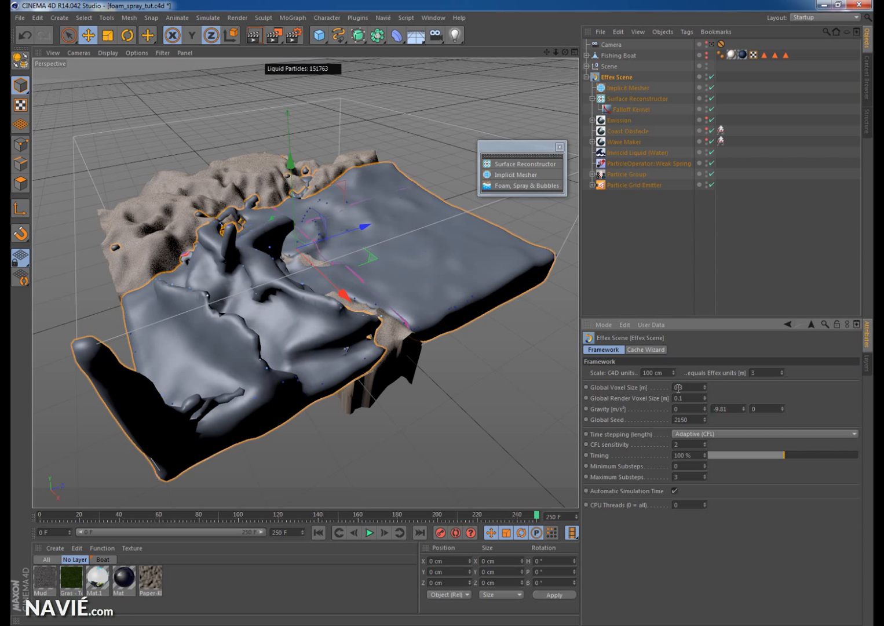
pyautogui.moveTo(694, 387); pyautogui.dragTo(673, 387)
pyautogui.click(735, 375)
pyautogui.click(664, 373)
pyautogui.click(643, 390)
pyautogui.click(629, 98)
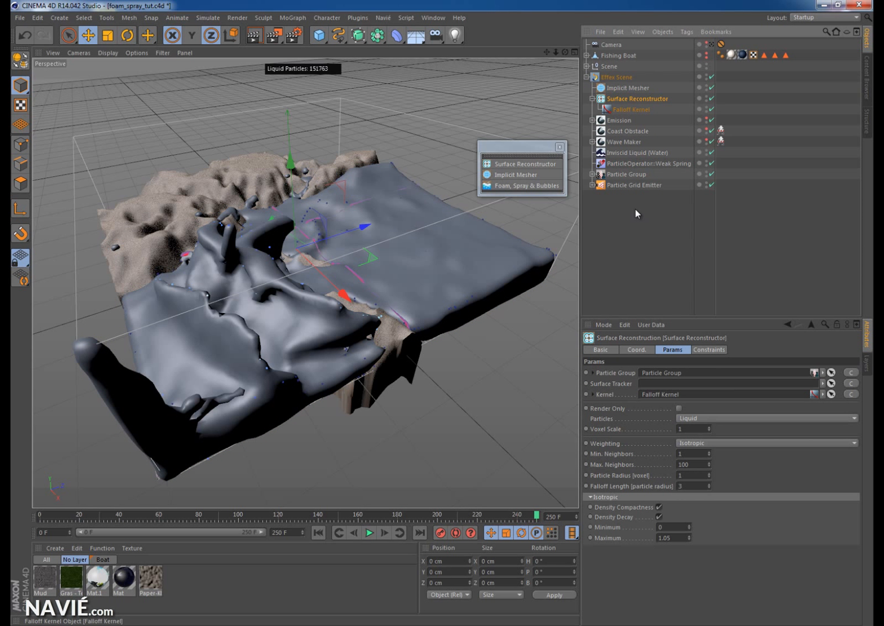
# - Try a Voxel Scale of 2 on the Surface Reconstructor and return it to 1
pyautogui.click(631, 430)
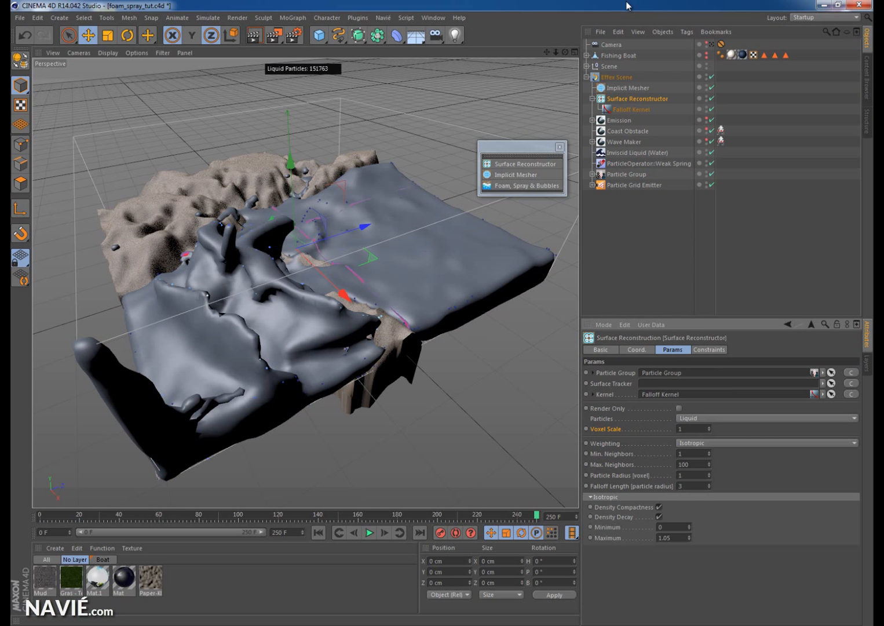
pyautogui.moveTo(564, 53); pyautogui.dragTo(564, 29)
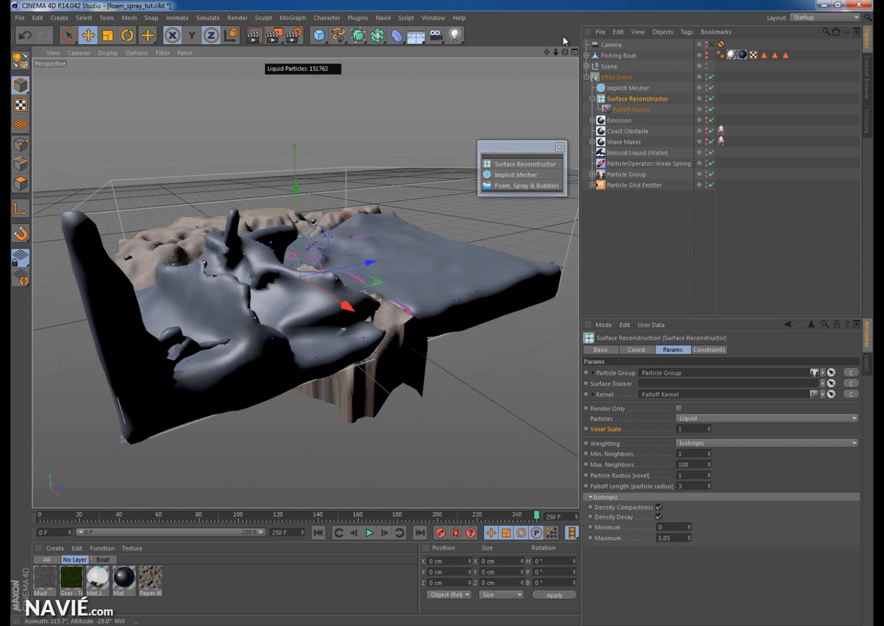
pyautogui.click(689, 428)
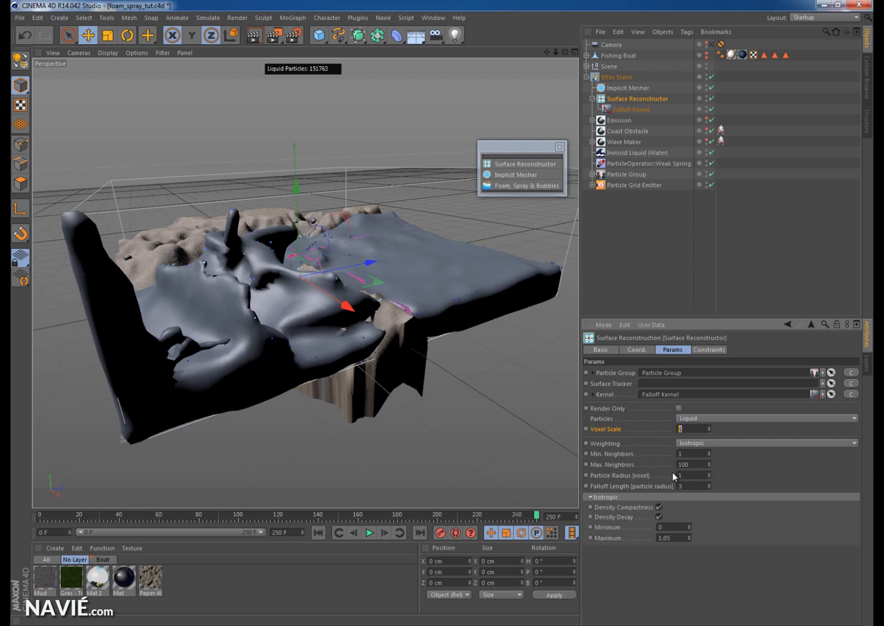
pyautogui.write('2')
pyautogui.press('Return')
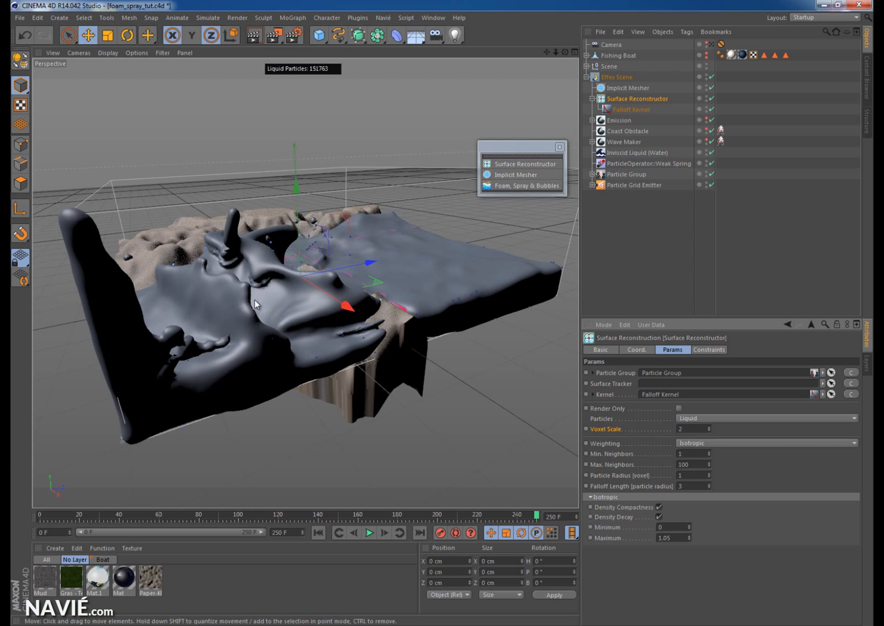
pyautogui.moveTo(696, 429); pyautogui.dragTo(668, 432)
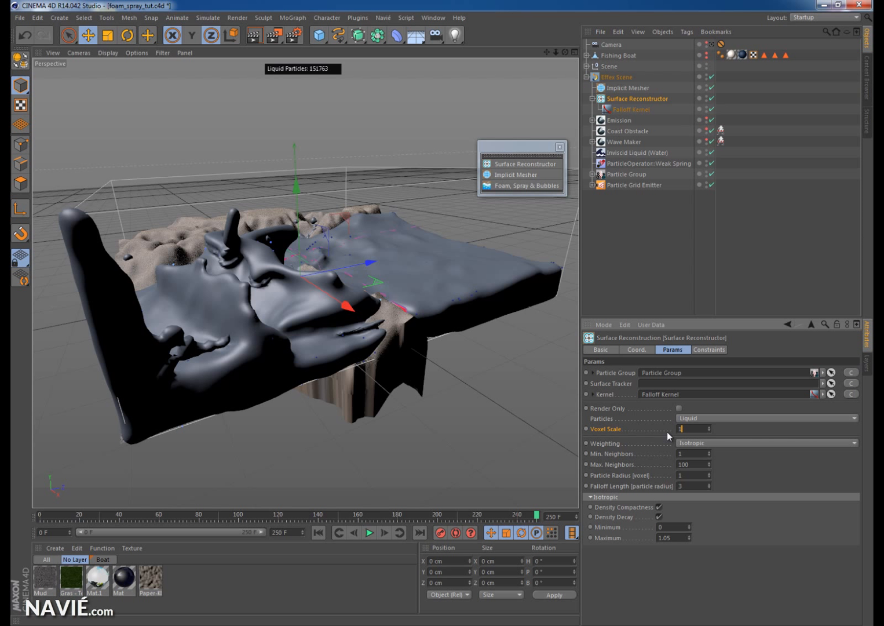
pyautogui.press('Return')
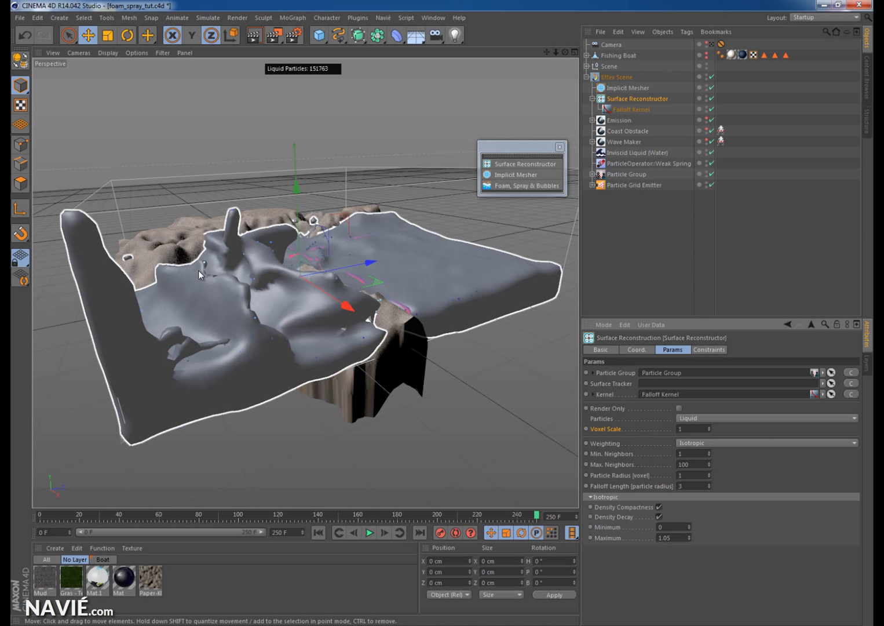
# - Set the Surface Reconstructor's Voxel Scale to 2 while viewing the wave mesh up close
pyautogui.moveTo(547, 52); pyautogui.dragTo(442, 313)
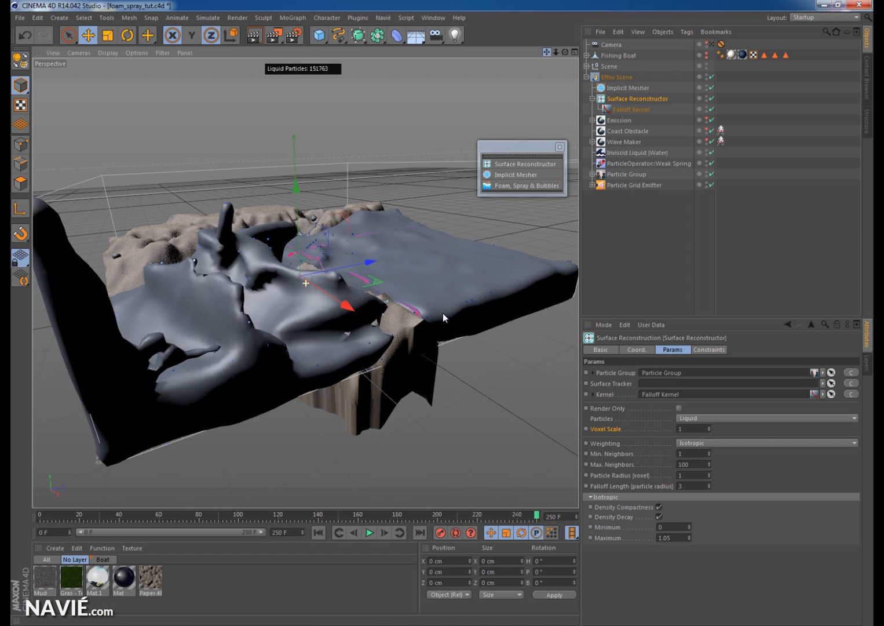
pyautogui.moveTo(442, 313); pyautogui.dragTo(457, 313, button='right')
pyautogui.moveTo(445, 313); pyautogui.dragTo(445, 313)
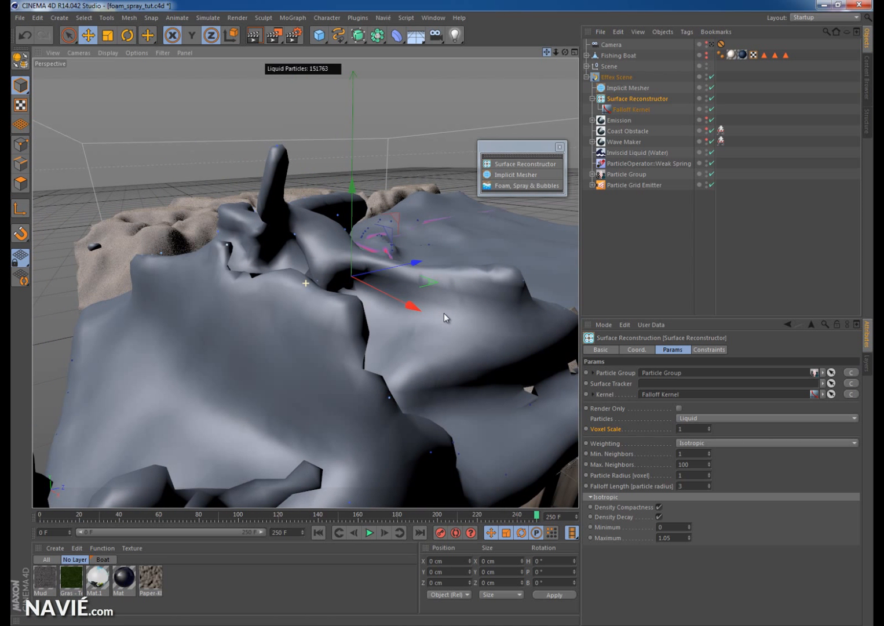
pyautogui.keyDown('alt'); pyautogui.moveTo(444, 313); pyautogui.dragTo(442, 313, button='middle'); pyautogui.keyUp('alt')
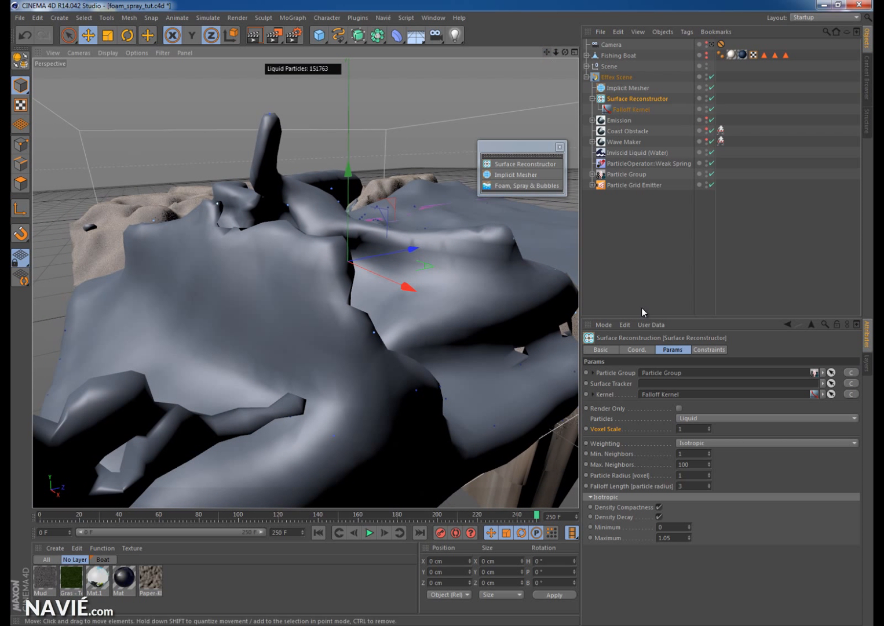
pyautogui.click(694, 428)
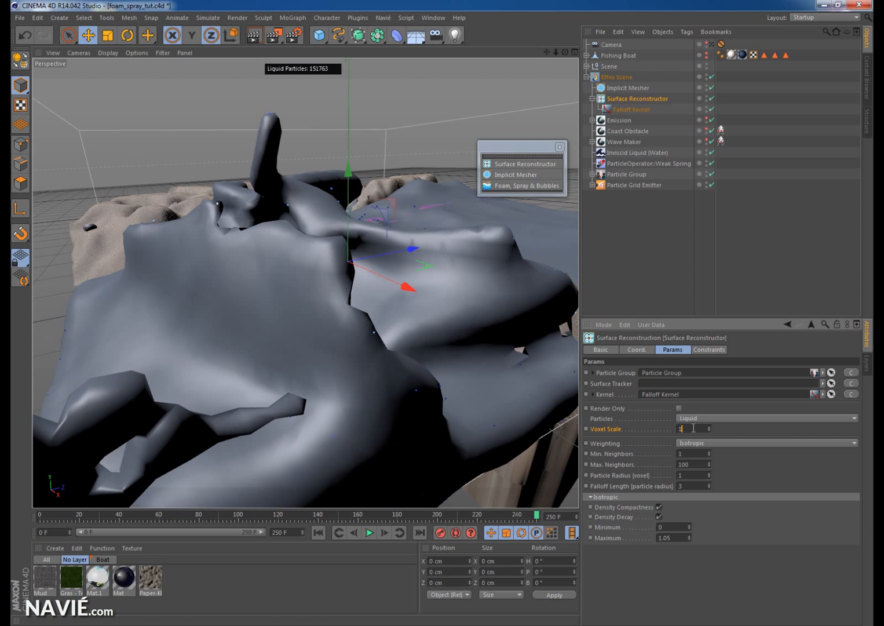
pyautogui.press('BackSpace')
pyautogui.write('2')
pyautogui.press('Return')
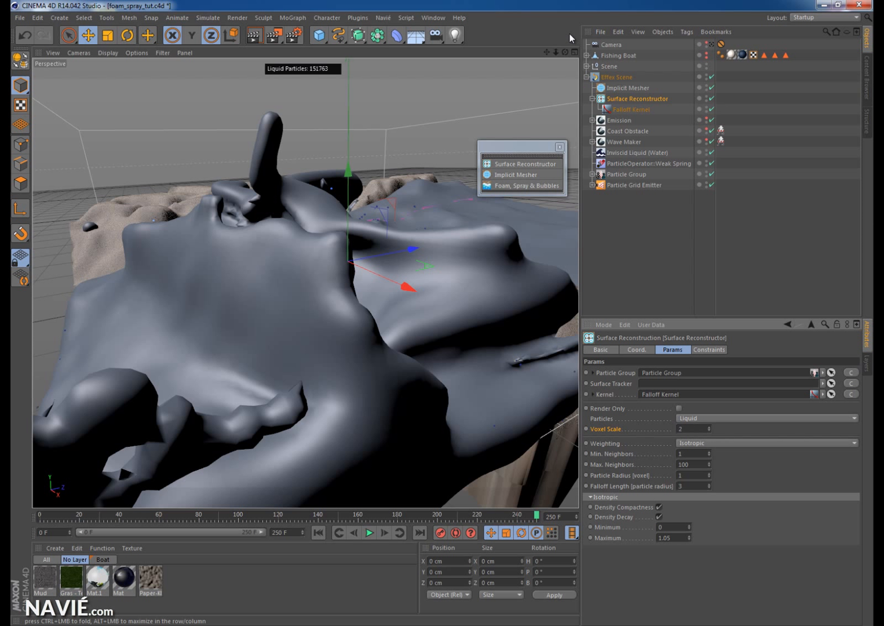
# - Set the Surface Reconstructor's Max. Neighbors to 200 and bring the whole water mesh back into view
pyautogui.moveTo(691, 465); pyautogui.dragTo(657, 465)
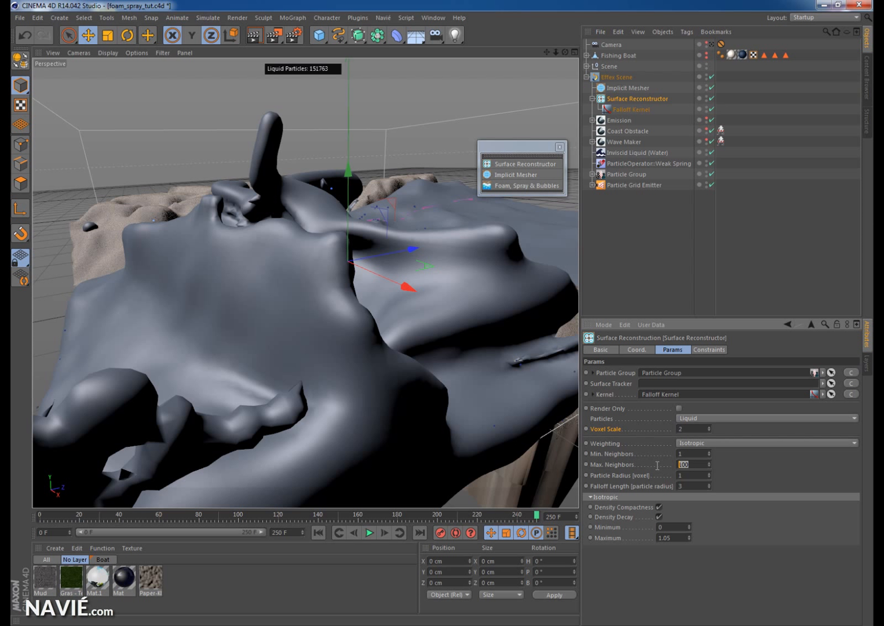
pyautogui.write('200')
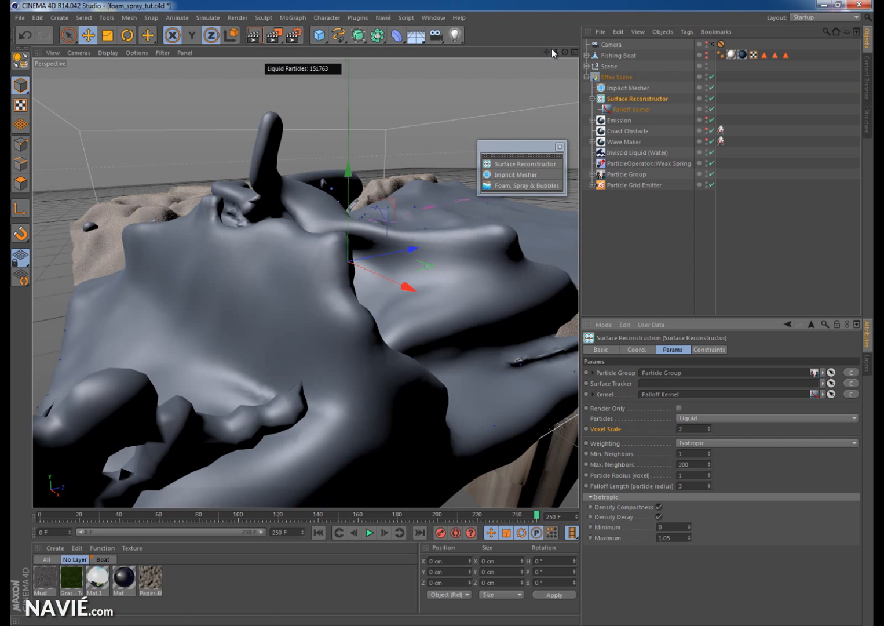
pyautogui.moveTo(550, 50); pyautogui.dragTo(441, 313, button='right')
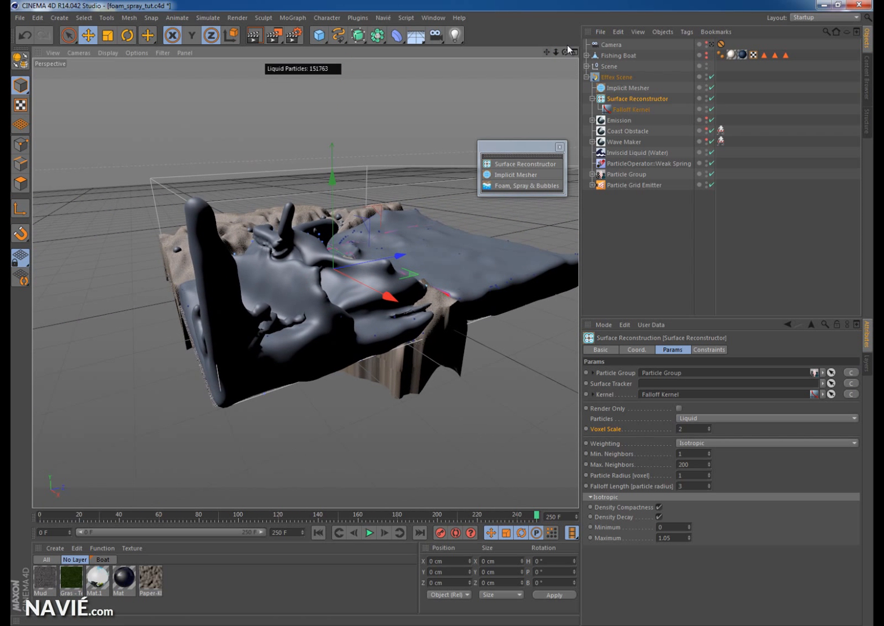
pyautogui.moveTo(565, 50); pyautogui.dragTo(442, 313)
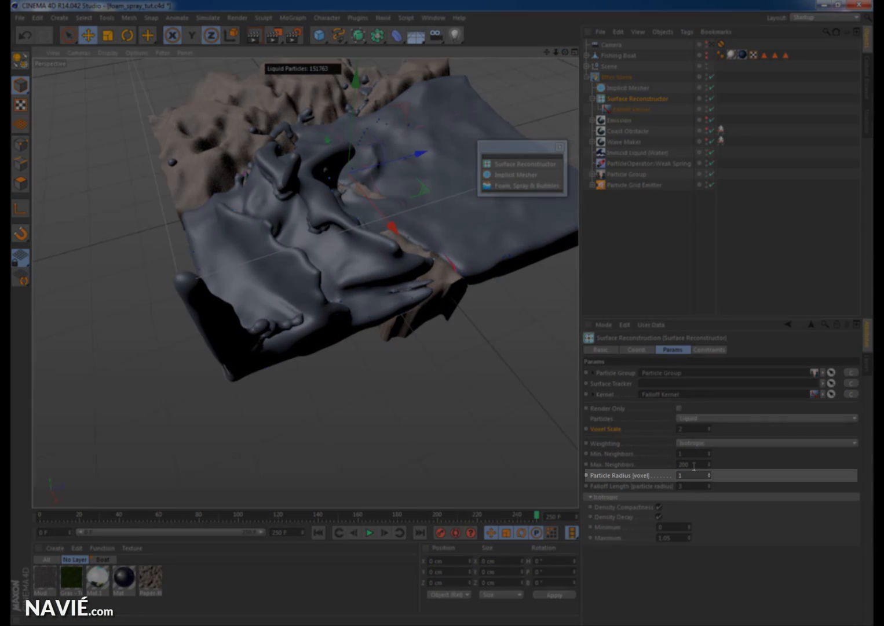
# - Set the Surface Reconstructor's Particle Radius to 0.6 voxel
pyautogui.write('0')
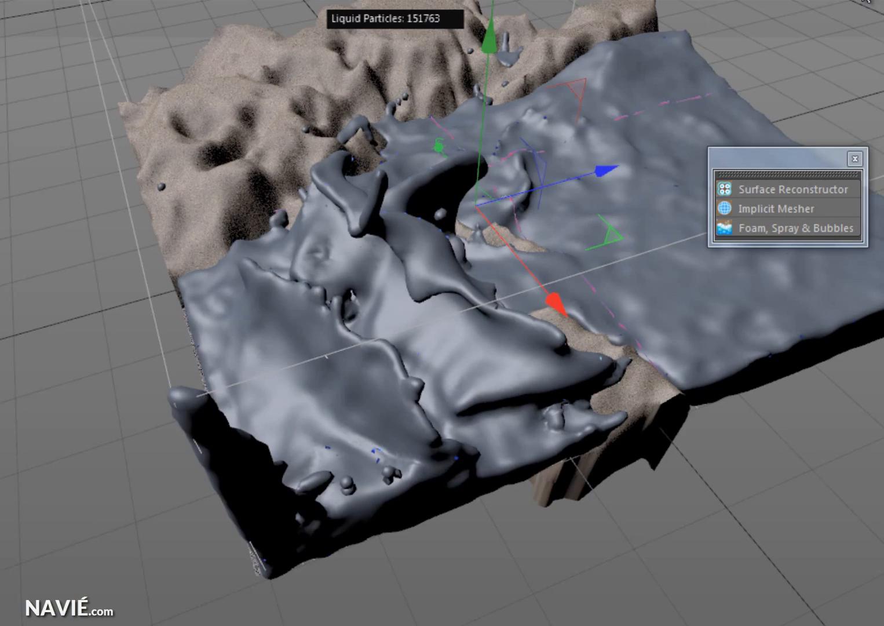
pyautogui.keyDown('alt'); pyautogui.moveTo(644, 457); pyautogui.dragTo(645, 462); pyautogui.keyUp('alt')
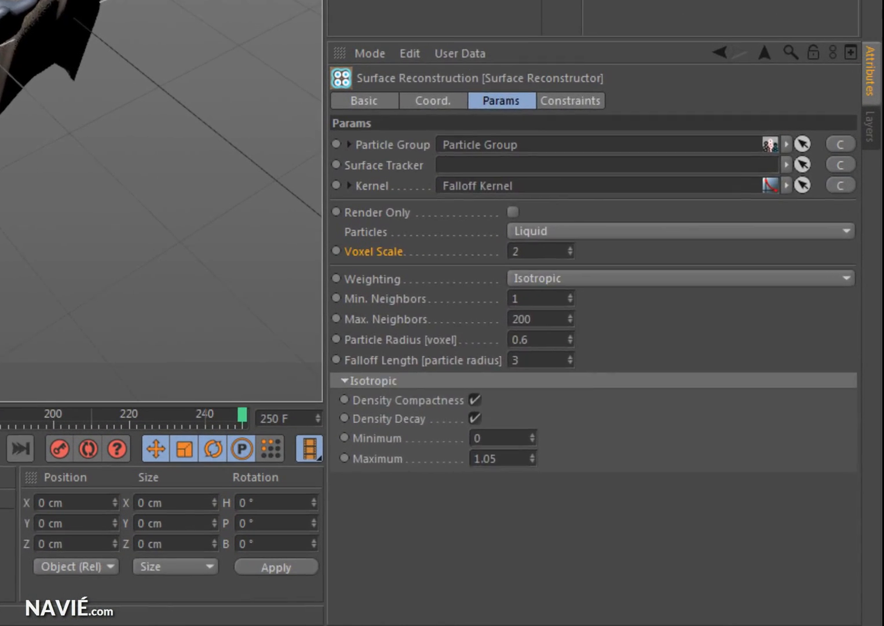
# - Link Inviscid Liquid (Water) as the Implicit Mesher's Fluid Dynamics (Velocity) source
pyautogui.click(628, 88)
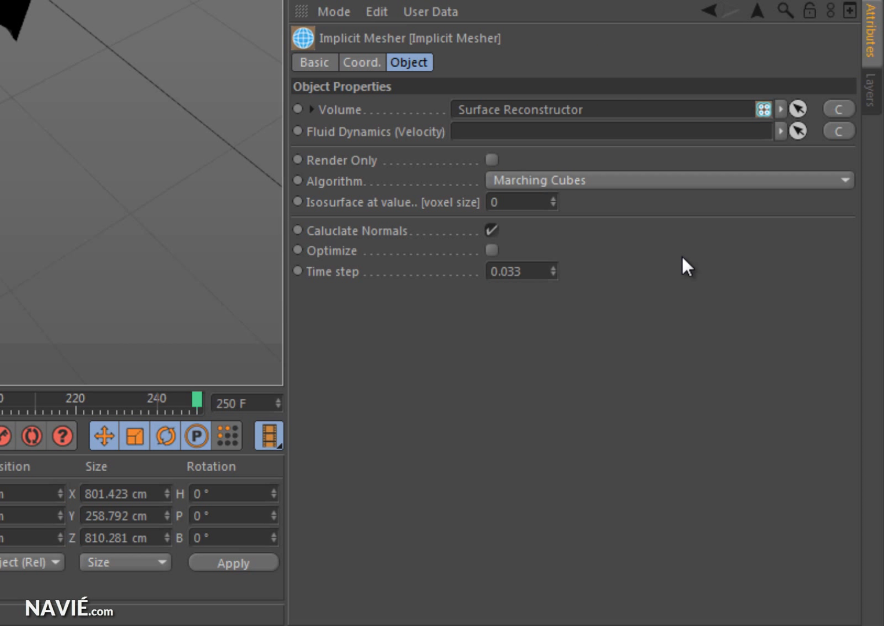
pyautogui.click(802, 136)
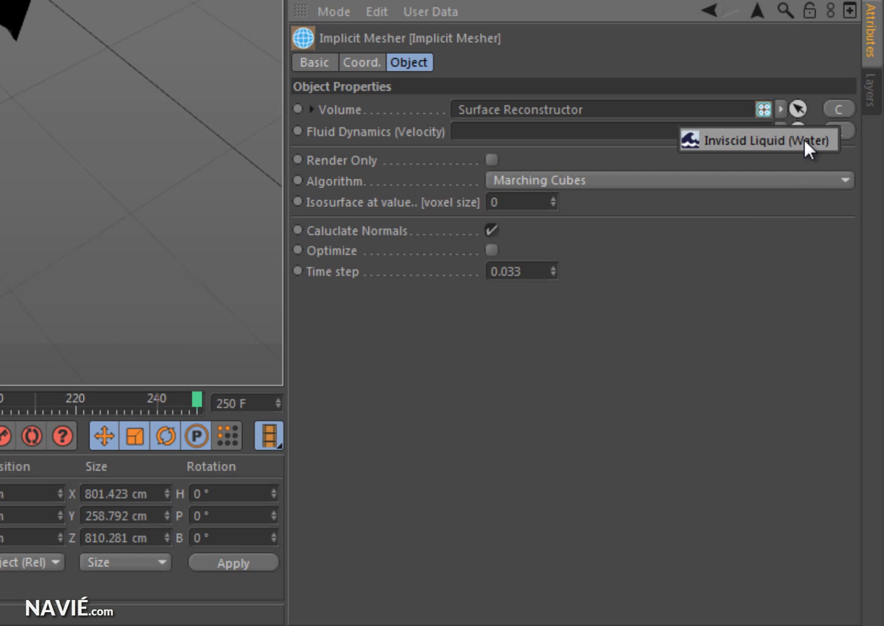
pyautogui.click(804, 139)
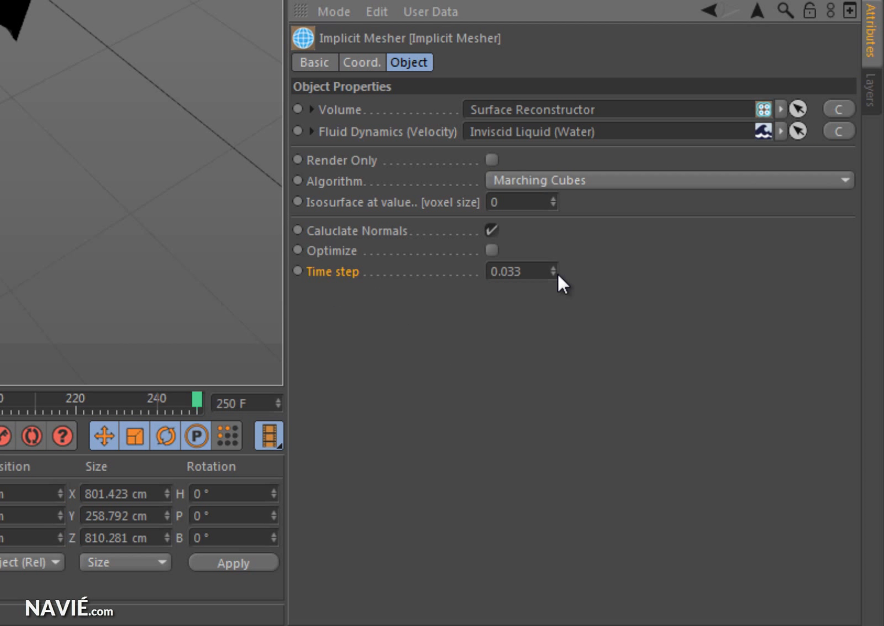
# - Set the Implicit Mesher's Time step to 0 and bring the wave mesh up close
pyautogui.click(531, 267)
pyautogui.write('0')
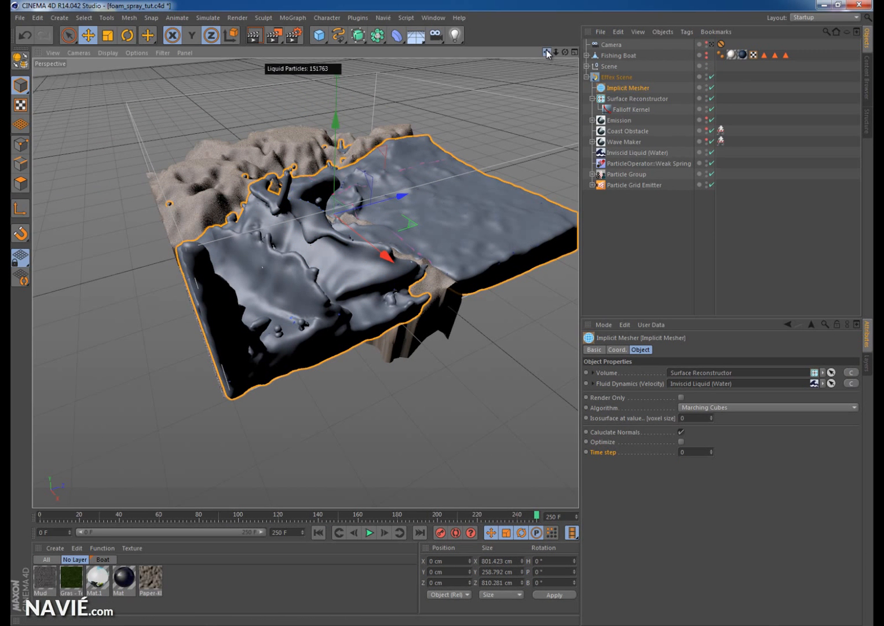
pyautogui.moveTo(547, 52); pyautogui.dragTo(443, 318)
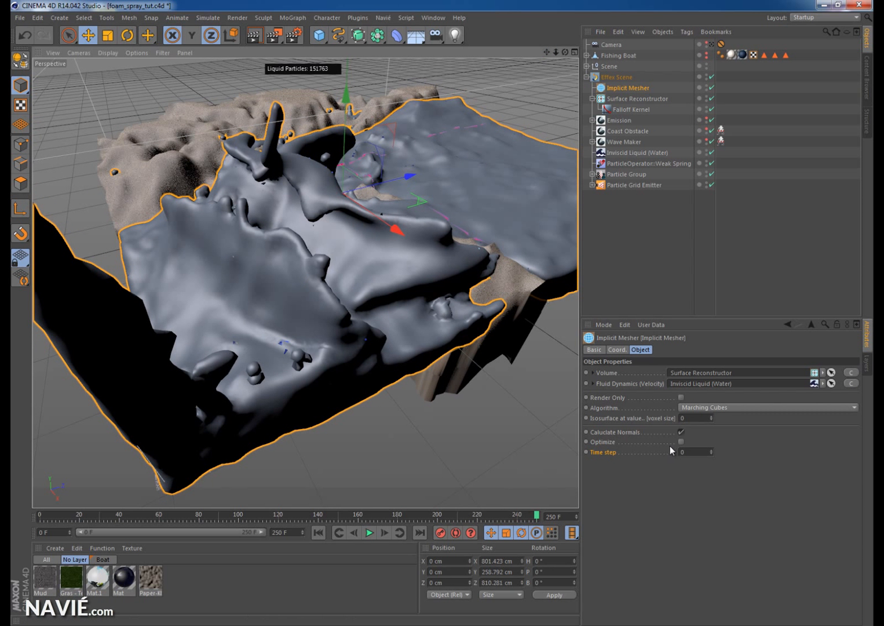
# - Try Time step values of up to 0.037 on the Implicit Mesher and return the value to 0
pyautogui.moveTo(712, 451); pyautogui.dragTo(710, 432)
pyautogui.moveTo(712, 431); pyautogui.dragTo(711, 461)
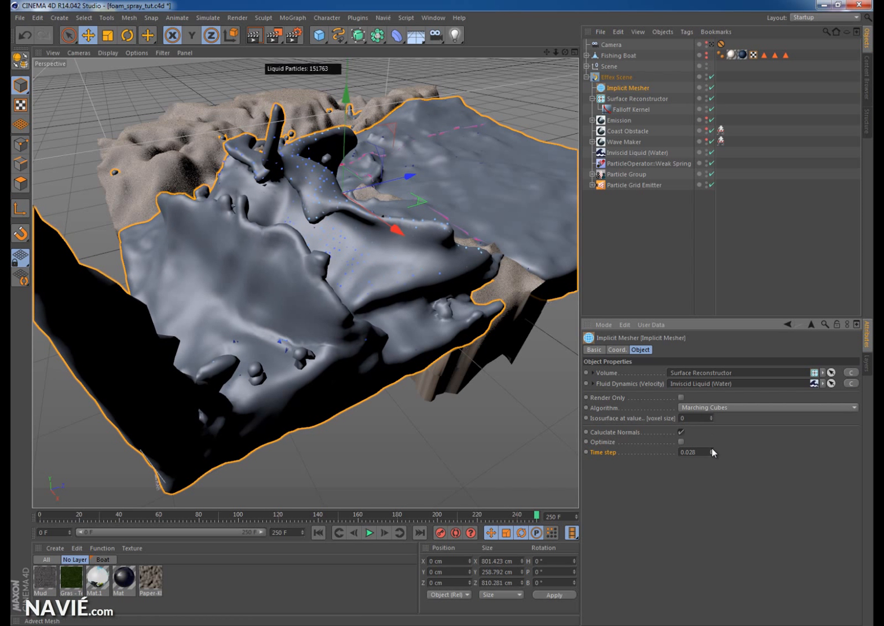
pyautogui.click(712, 450)
pyautogui.moveTo(707, 490)
pyautogui.mouseDown()
pyautogui.moveTo(712, 444)
pyautogui.moveTo(714, 494)
pyautogui.mouseUp()
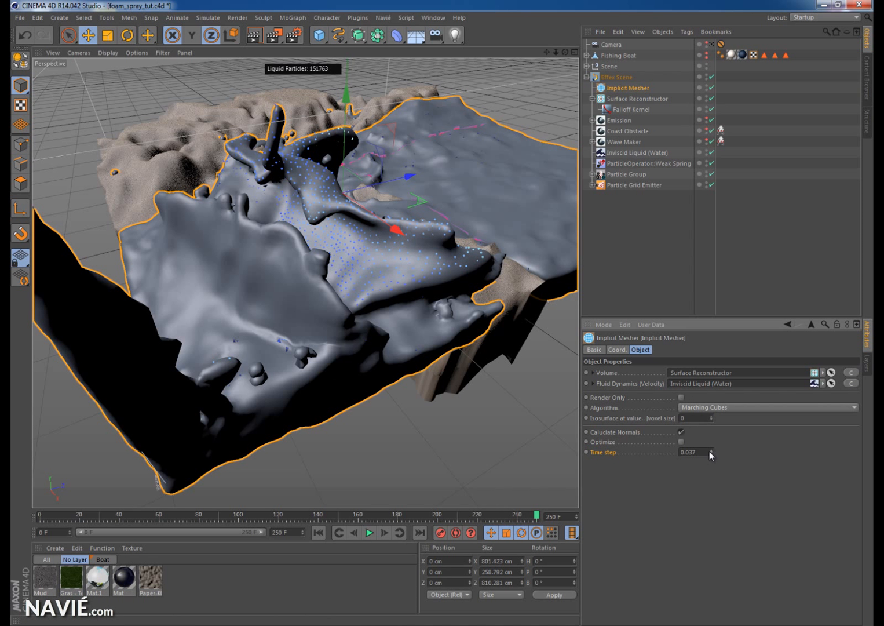
pyautogui.moveTo(711, 452)
pyautogui.mouseDown()
pyautogui.moveTo(711, 486)
pyautogui.moveTo(706, 357)
pyautogui.moveTo(705, 503)
pyautogui.moveTo(709, 451)
pyautogui.mouseUp()
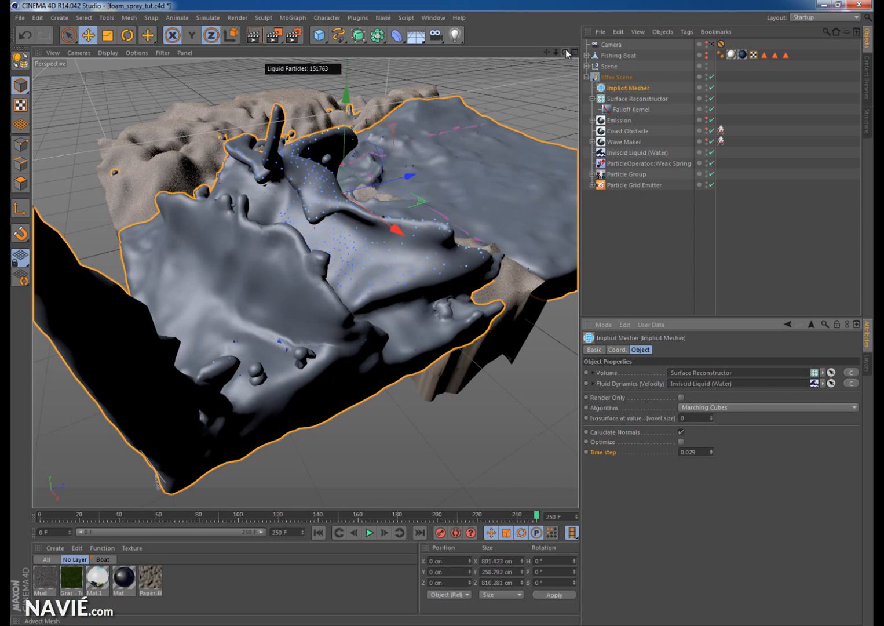
pyautogui.moveTo(710, 451)
pyautogui.mouseDown()
pyautogui.moveTo(700, 483)
pyautogui.moveTo(714, 462)
pyautogui.mouseUp()
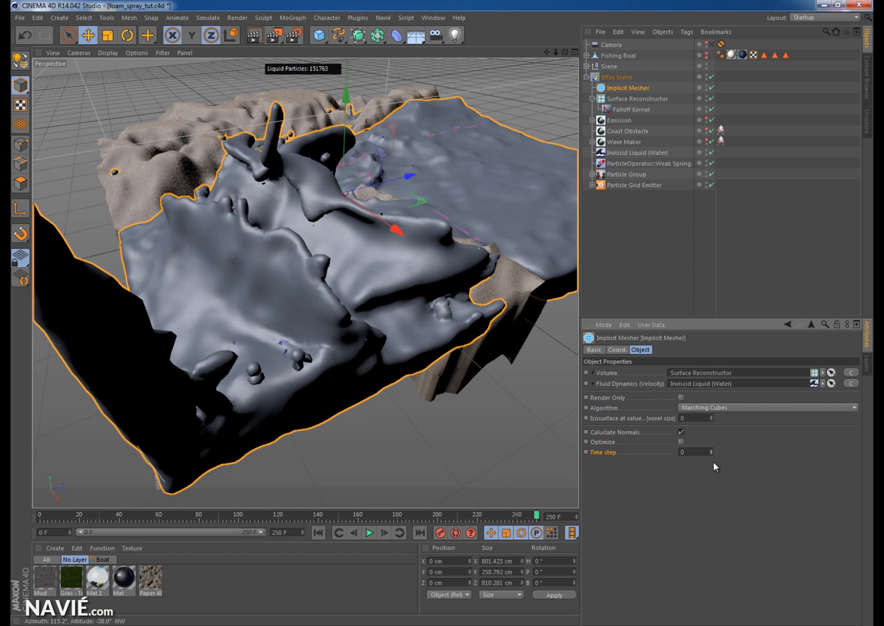
# - Clear the Implicit Mesher's Fluid Dynamics (Velocity) link and view the waves from a lower angle
pyautogui.click(823, 383)
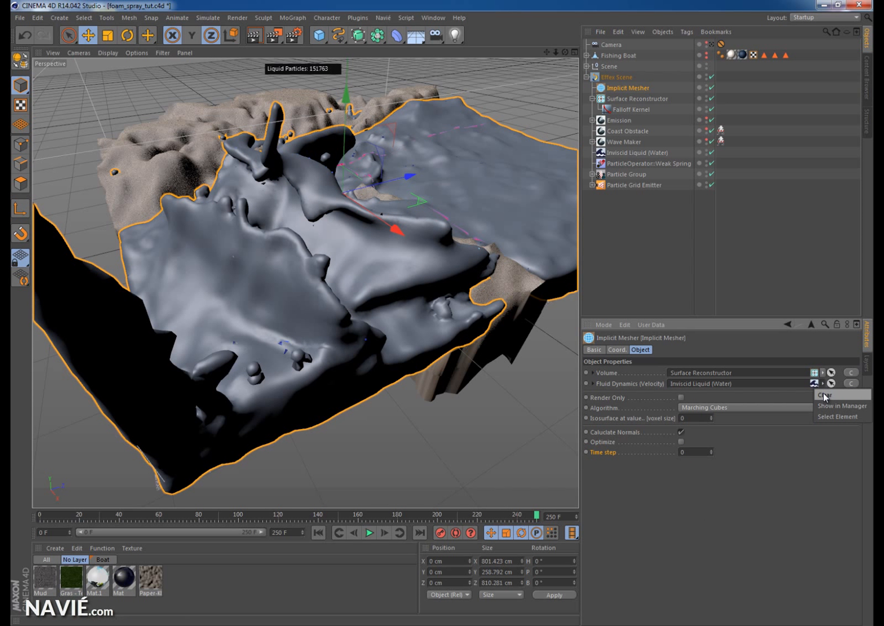
pyautogui.click(825, 395)
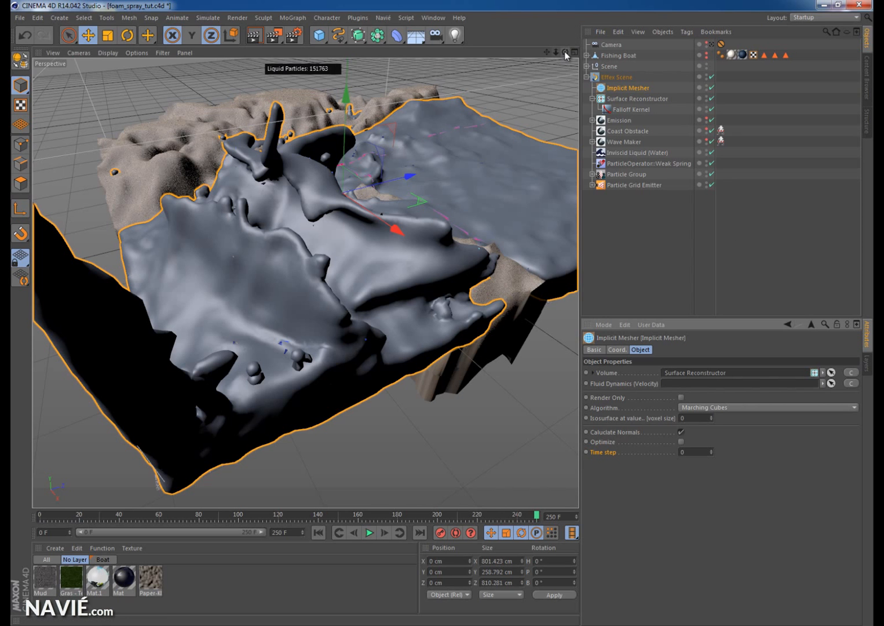
pyautogui.moveTo(565, 53); pyautogui.dragTo(385, 336)
# - Try the Marching Tets algorithm on the Implicit Mesher and switch back to Marching Cubes
pyautogui.click(625, 418)
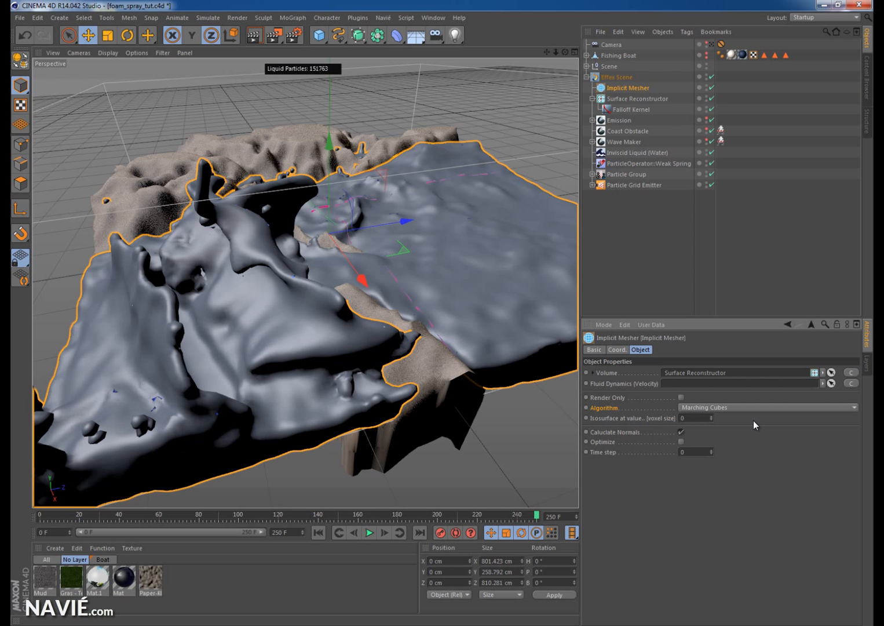
pyautogui.click(716, 408)
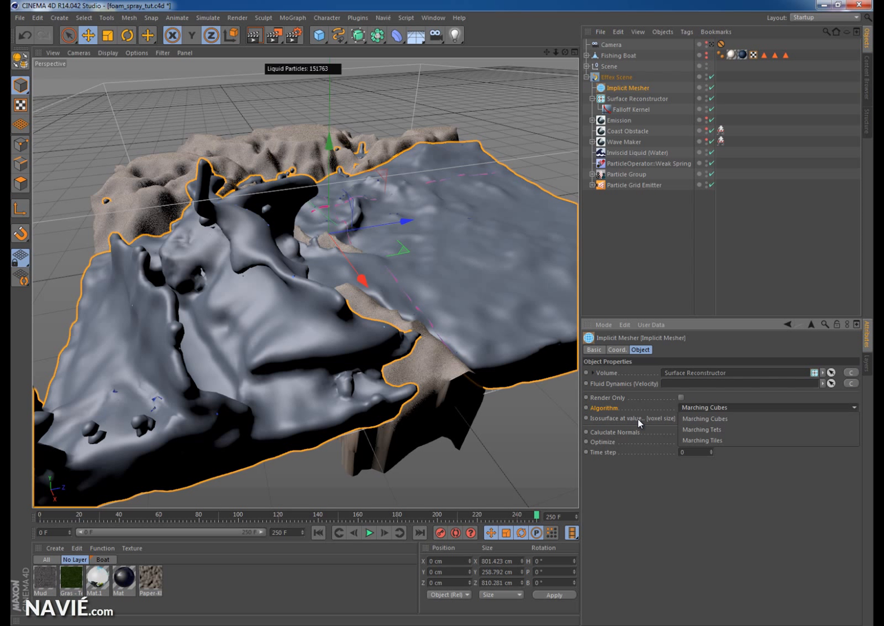
pyautogui.click(728, 415)
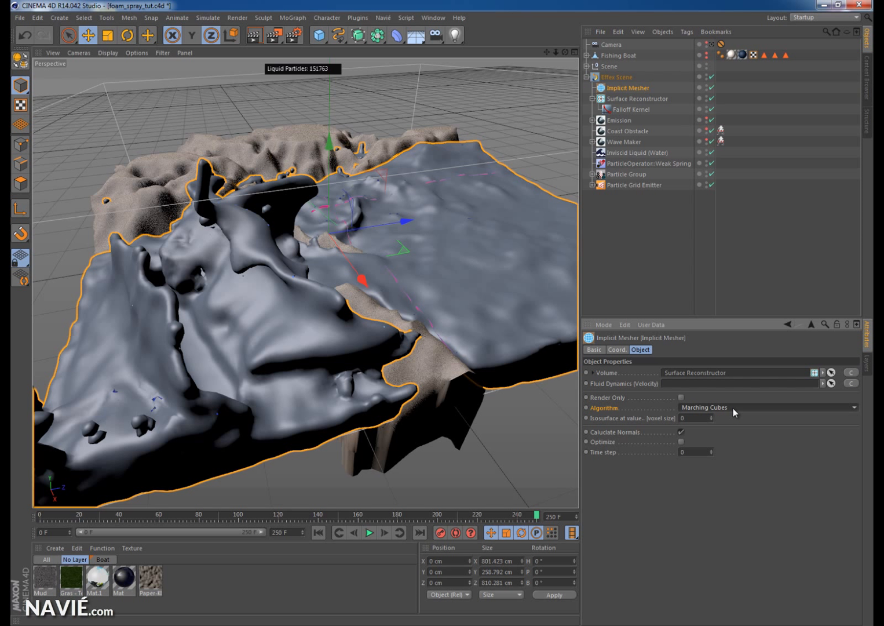
pyautogui.click(733, 408)
pyautogui.click(733, 427)
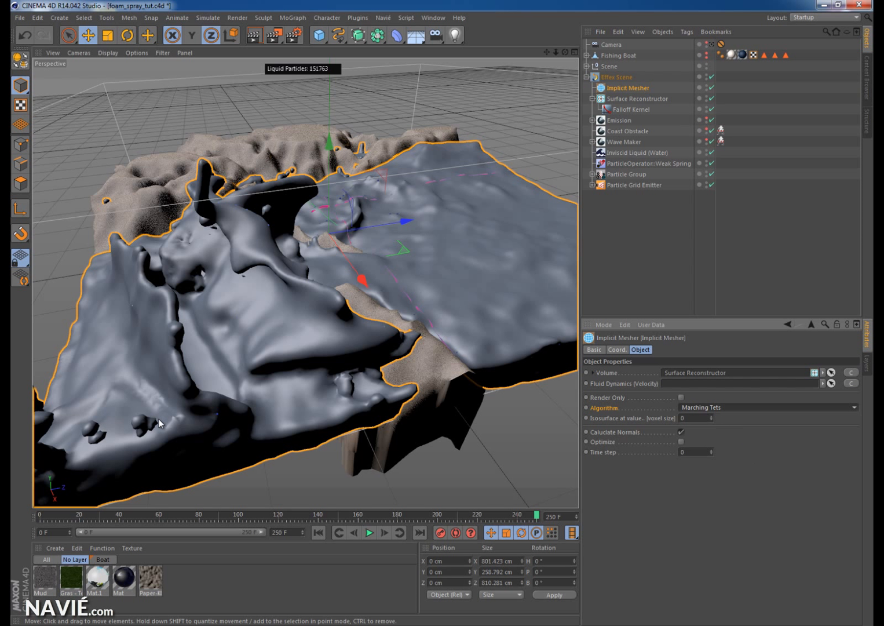
pyautogui.click(723, 408)
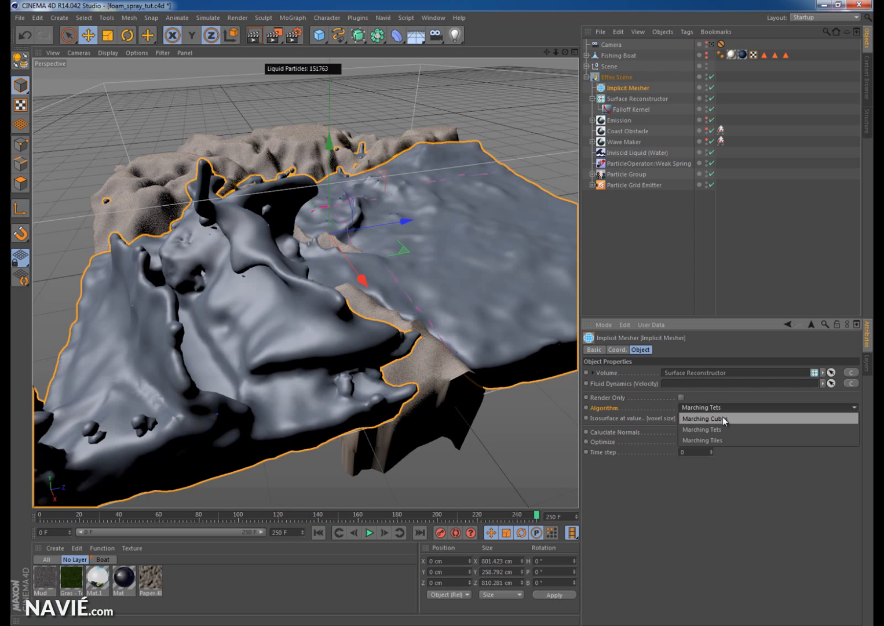
pyautogui.click(723, 417)
# - Compare the Marching Tets and Marching Tiles algorithms on the water mesh and return to Marching Cubes
pyautogui.click(722, 407)
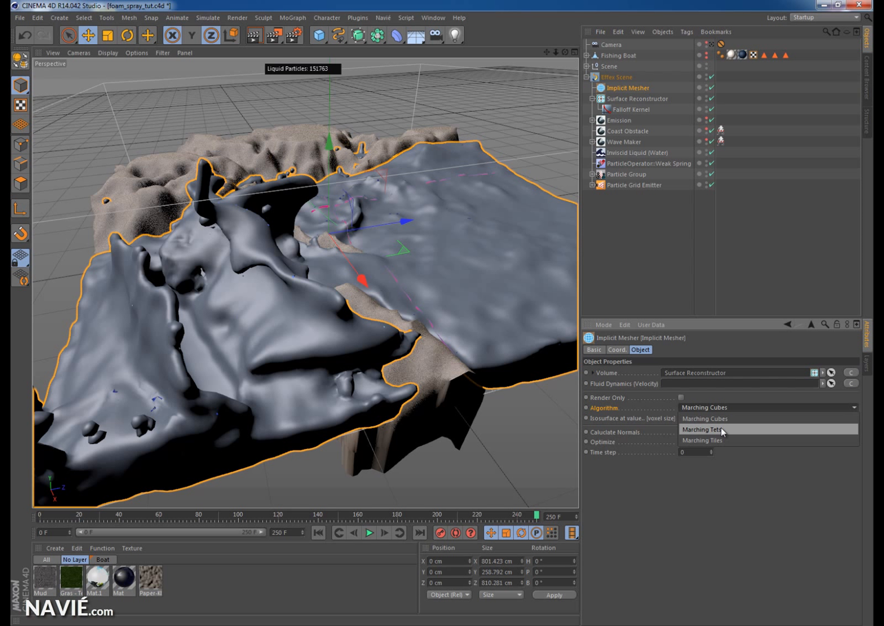
pyautogui.click(720, 428)
pyautogui.click(720, 406)
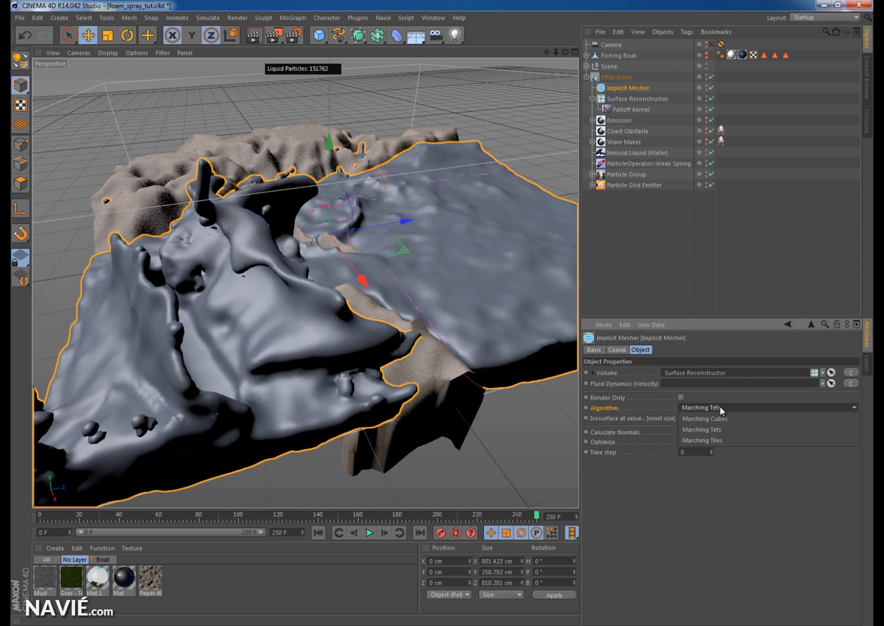
pyautogui.click(725, 441)
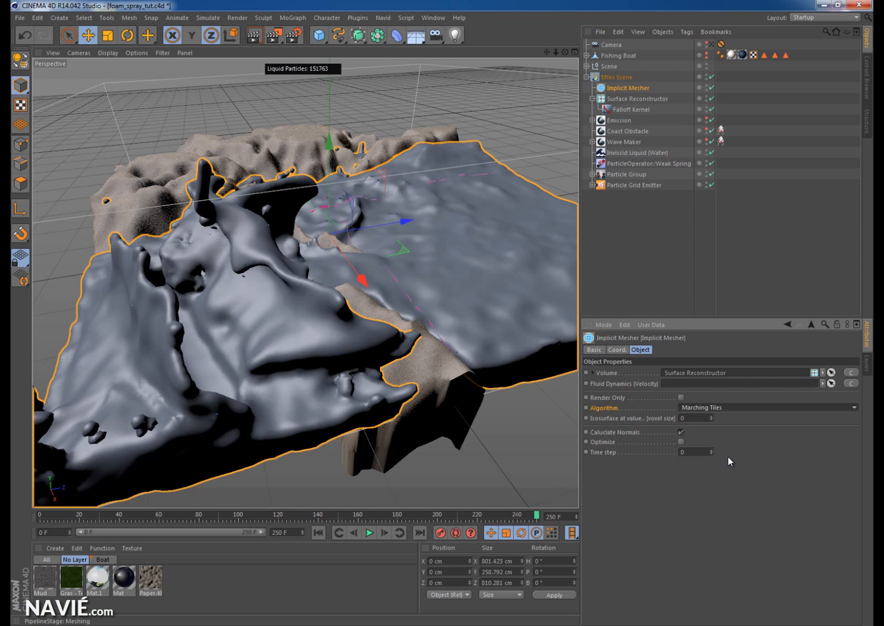
pyautogui.click(728, 407)
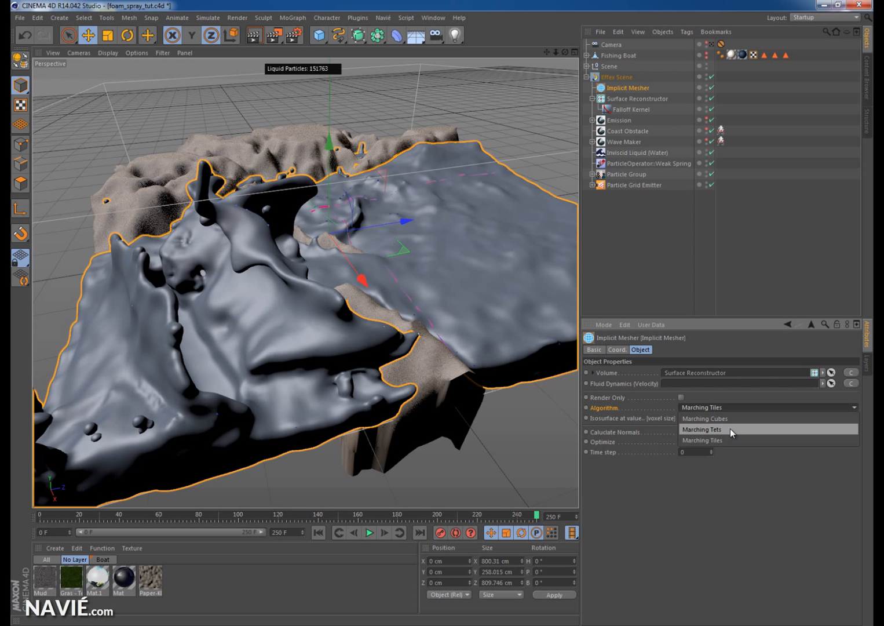
pyautogui.click(732, 418)
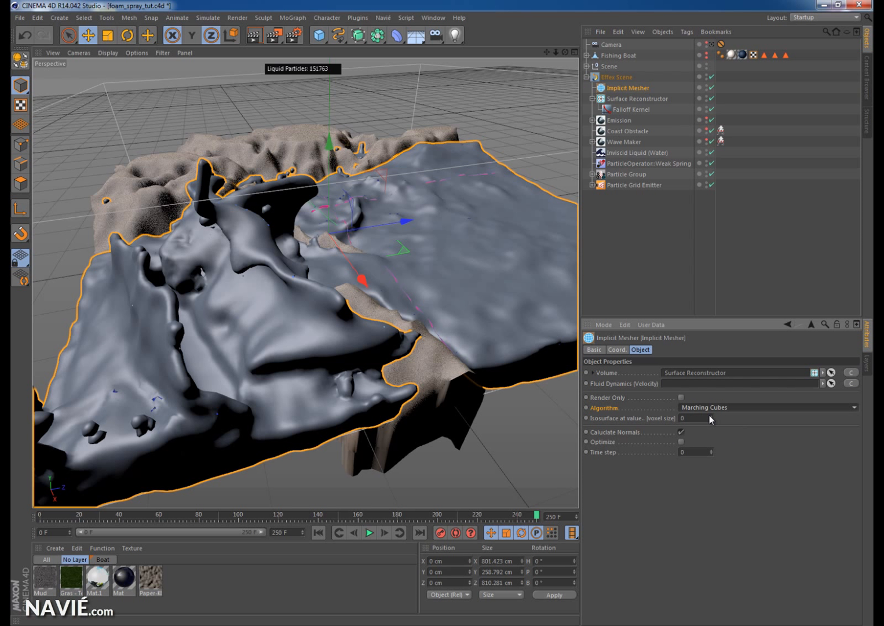
# - Review the Surface Reconstructor's Params and try an Isosurface at value of 0.1 on the Implicit Mesher
pyautogui.click(627, 418)
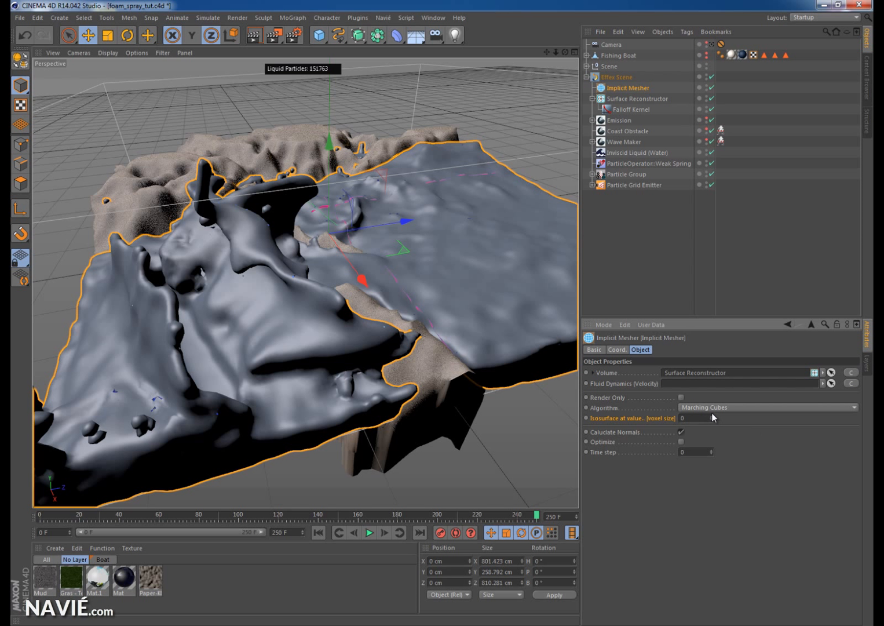
pyautogui.click(644, 98)
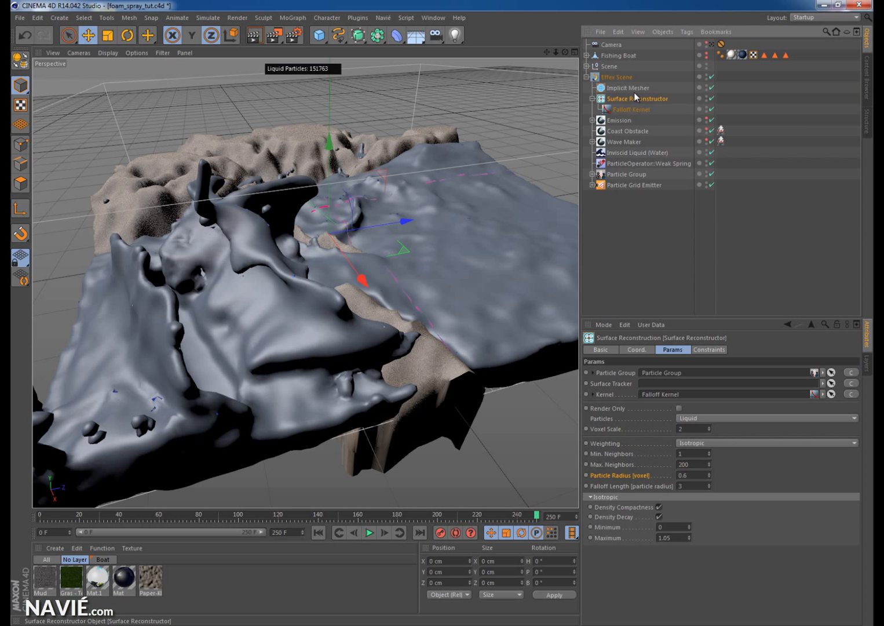
pyautogui.click(634, 87)
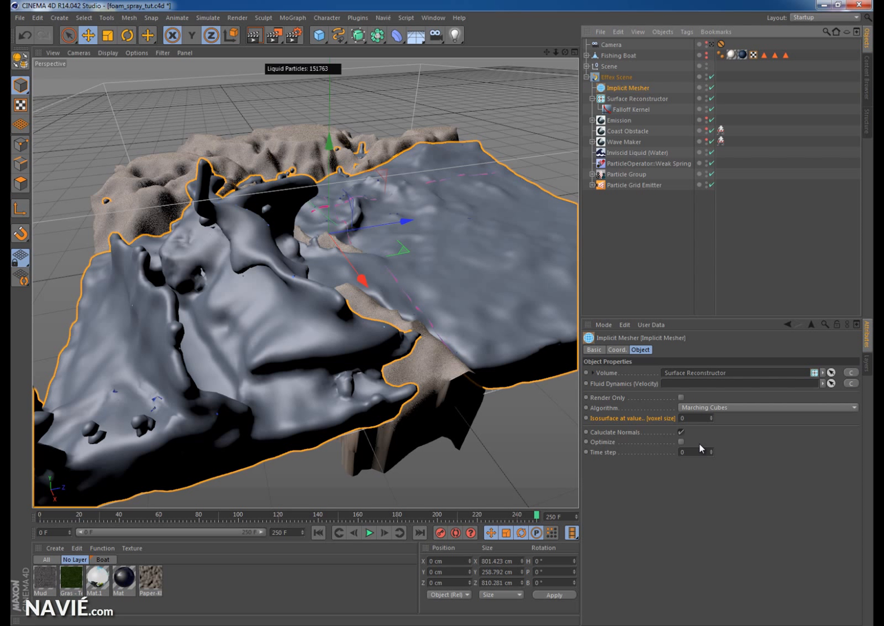
pyautogui.moveTo(689, 419); pyautogui.dragTo(664, 431)
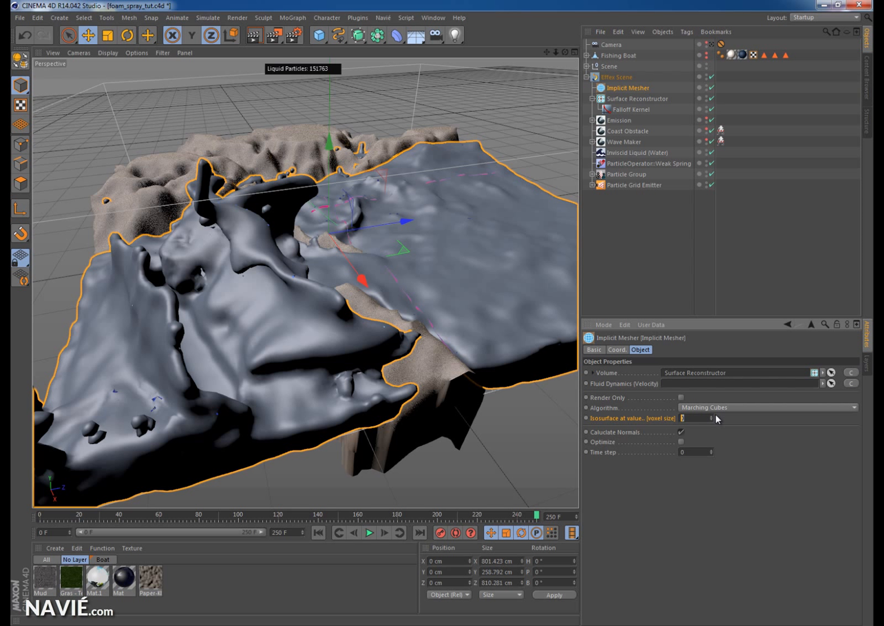
pyautogui.write('0.2')
pyautogui.press('Return')
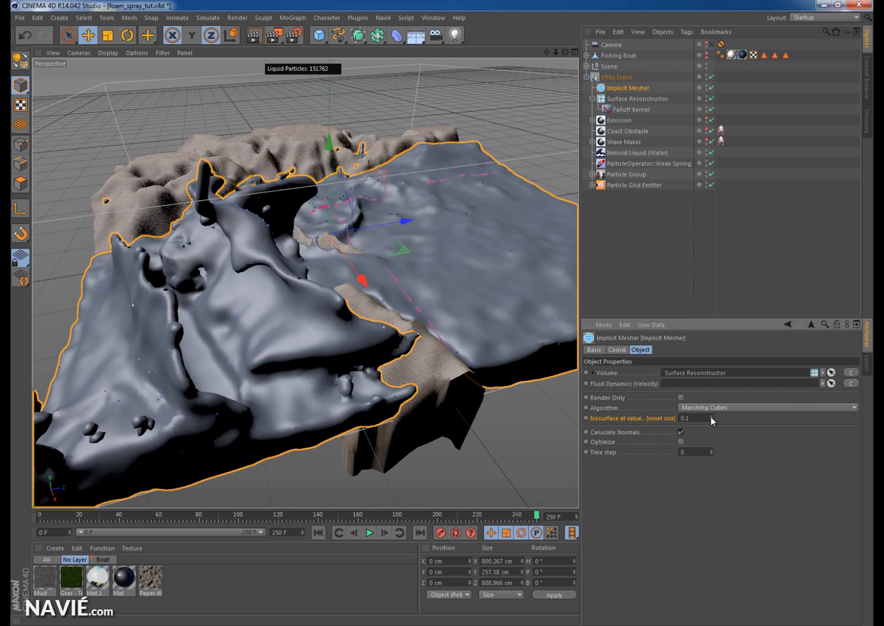
# - Try raising the Implicit Mesher's Isosurface at value in steps to 0.6
pyautogui.click(711, 417)
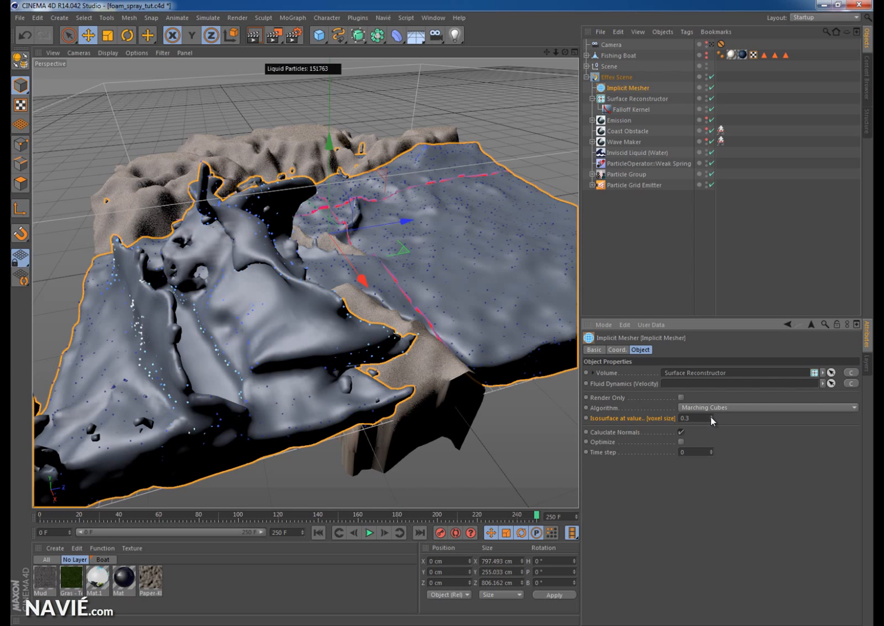
pyautogui.click(711, 417)
pyautogui.click(711, 417)
pyautogui.click(711, 416)
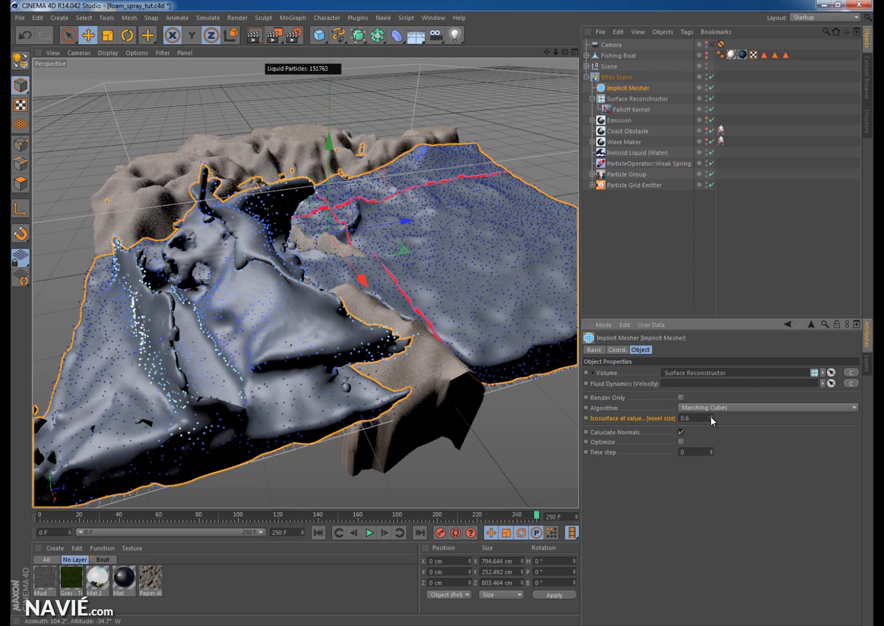
# - Try lowering the Implicit Mesher's Isosurface at value gradually through -0.6 to -0.9
pyautogui.click(711, 420)
pyautogui.click(711, 420)
pyautogui.click(711, 420)
pyautogui.click(710, 420)
pyautogui.click(711, 420)
pyautogui.click(711, 420)
pyautogui.click(711, 420)
pyautogui.click(711, 420)
pyautogui.click(711, 420)
pyautogui.click(711, 420)
pyautogui.click(711, 420)
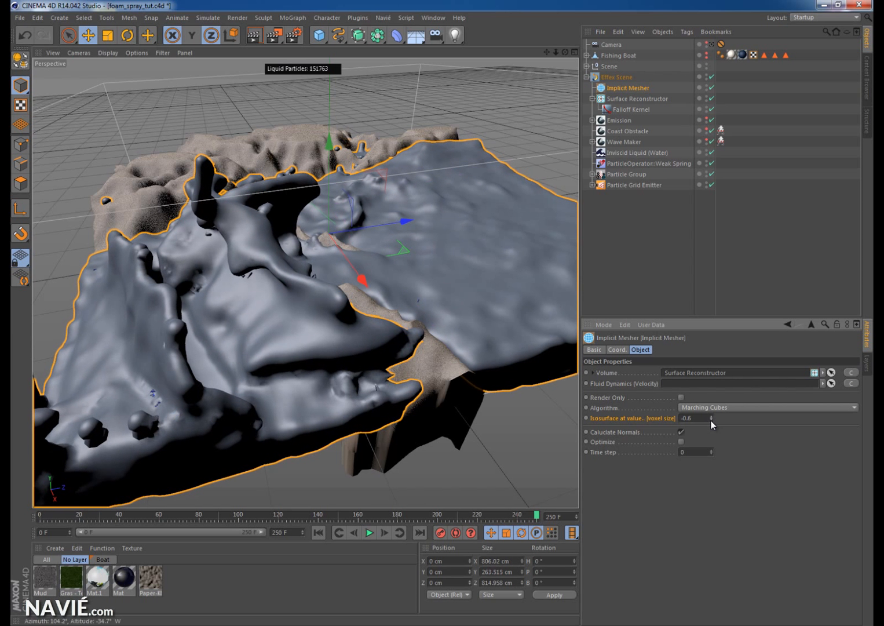
pyautogui.click(711, 420)
pyautogui.click(711, 420)
pyautogui.click(710, 420)
pyautogui.click(711, 420)
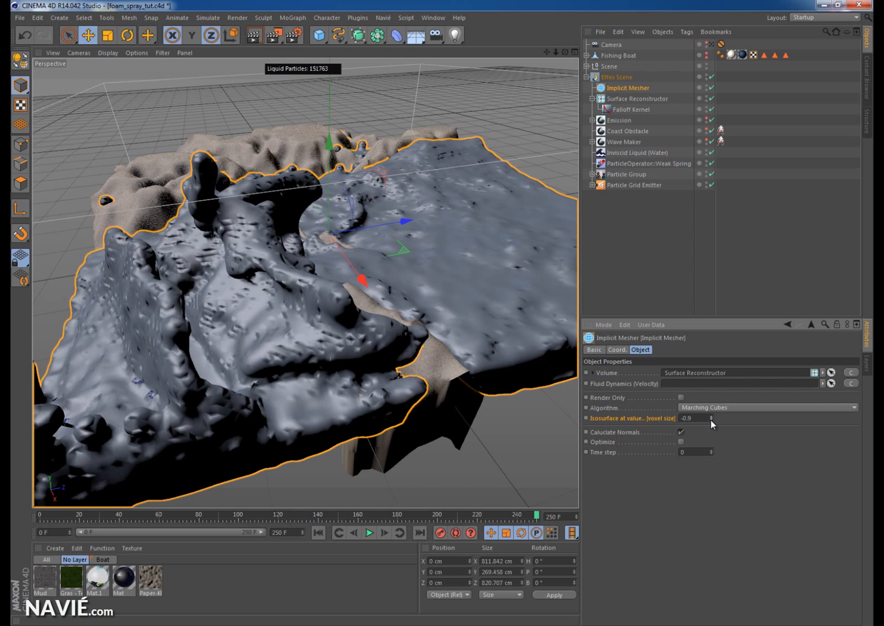
# - Try Isosurface at values of -0.3 and -1.1 on the Implicit Mesher
pyautogui.click(711, 416)
pyautogui.click(711, 416)
pyautogui.click(711, 416)
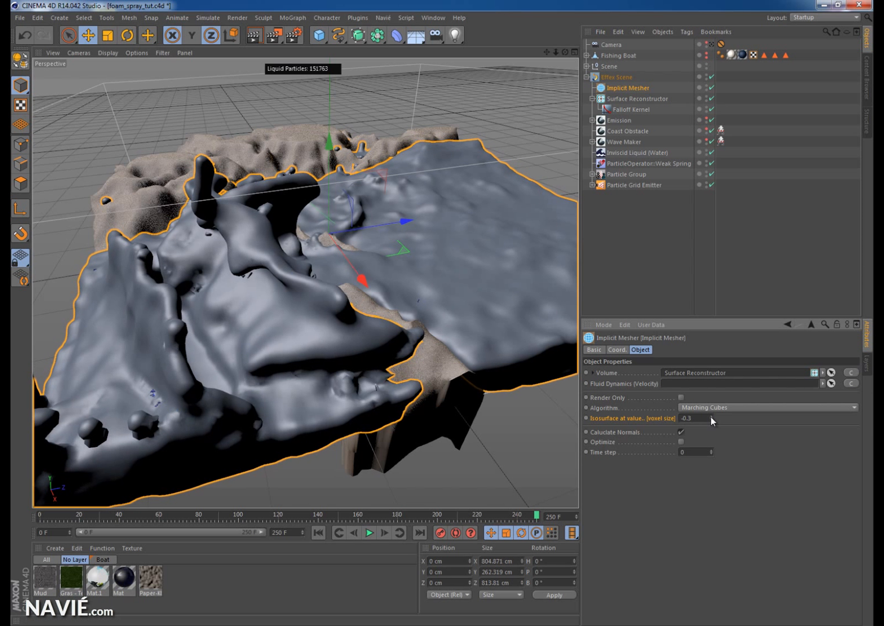
pyautogui.click(711, 416)
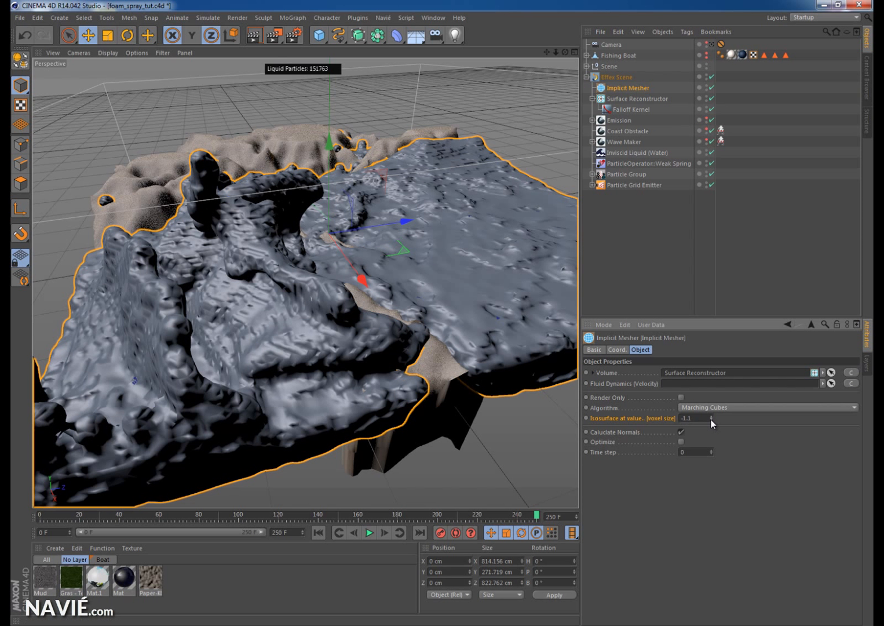
# - Try raising the Implicit Mesher's Isosurface at value from the negative range back to 0.6
pyautogui.click(711, 417)
pyautogui.click(711, 419)
pyautogui.click(710, 420)
pyautogui.moveTo(711, 417); pyautogui.dragTo(710, 413)
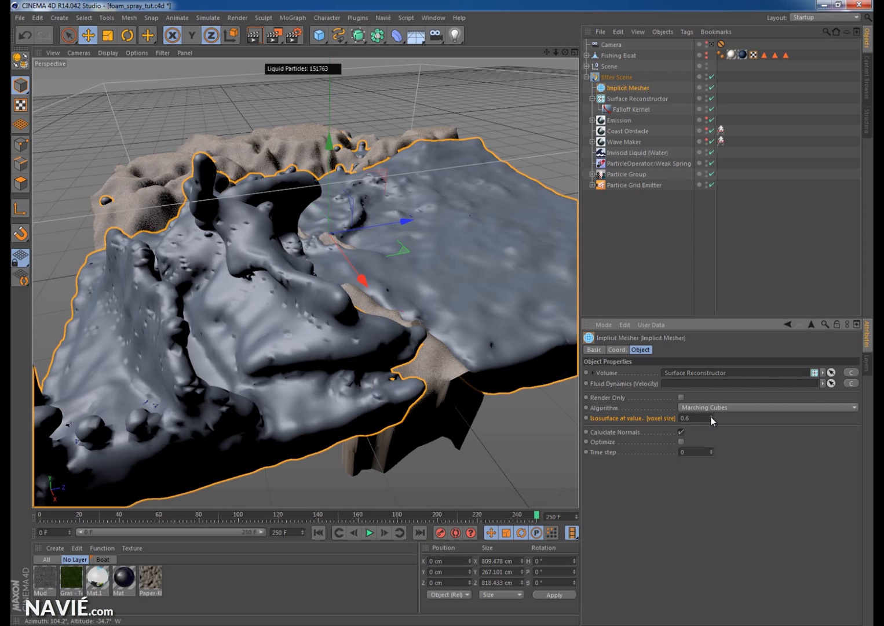
pyautogui.click(710, 416)
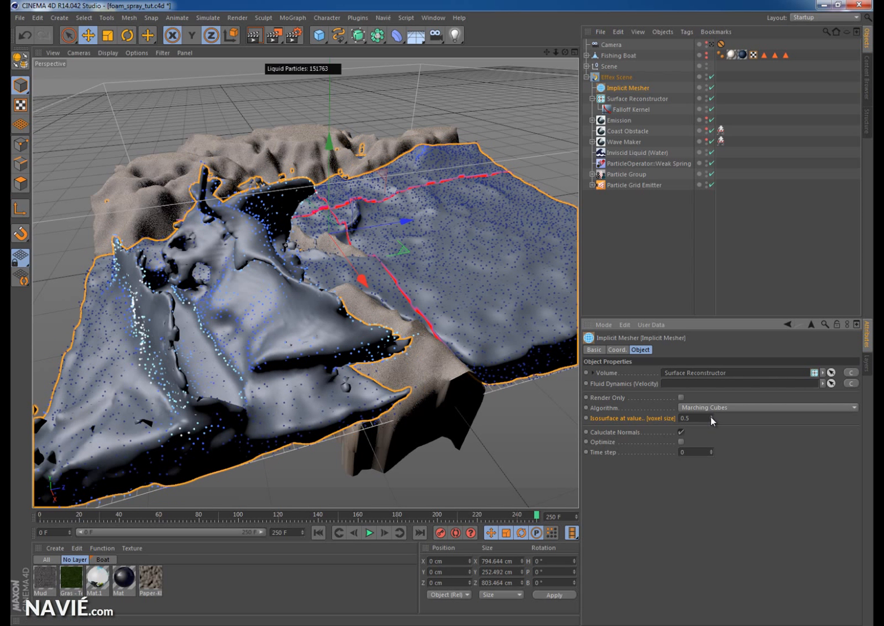
pyautogui.click(710, 416)
pyautogui.moveTo(710, 417); pyautogui.dragTo(711, 420)
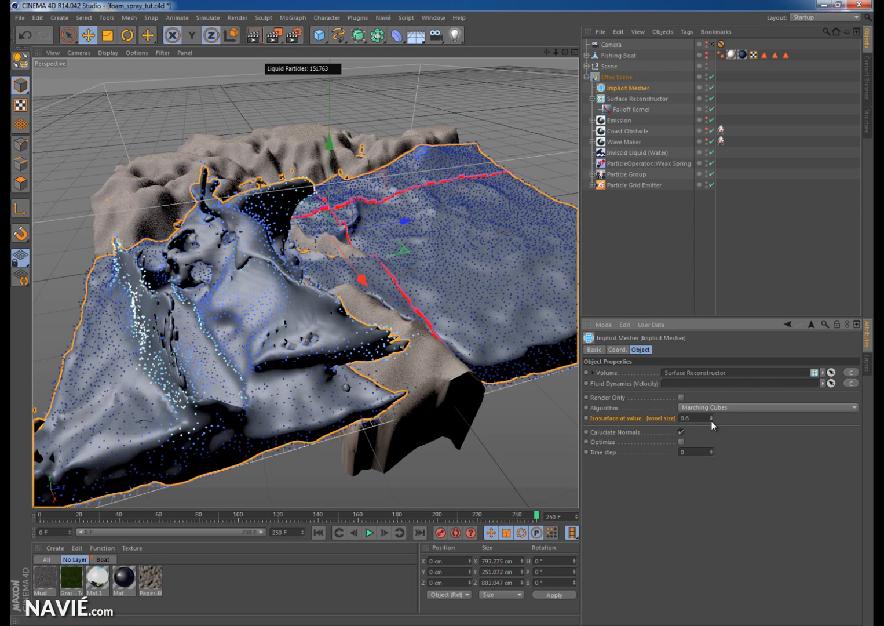
# - Reduce the Implicit Mesher's Isosurface at value to 0.2 and adjust it to 0.3
pyautogui.click(710, 421)
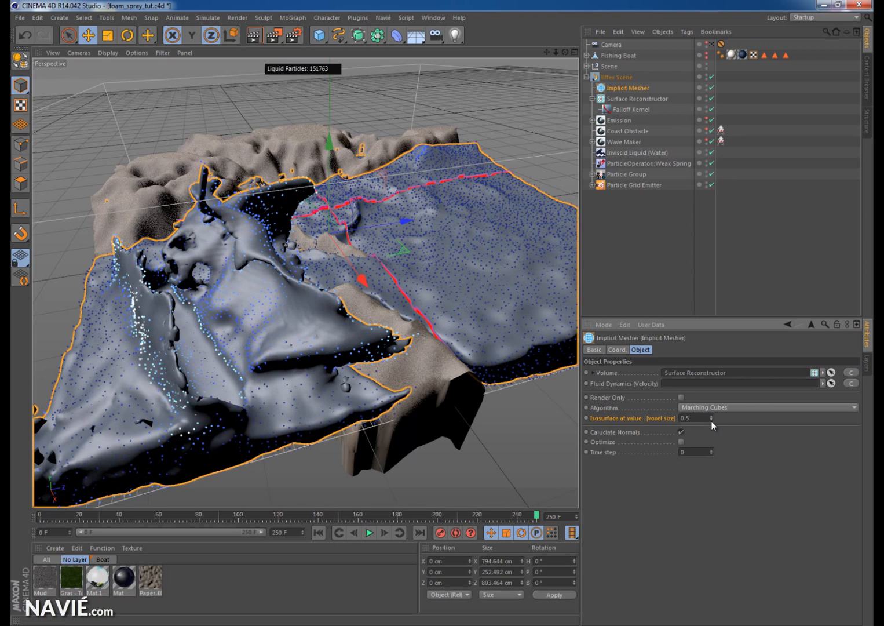
pyautogui.click(710, 421)
pyautogui.click(711, 420)
pyautogui.click(711, 420)
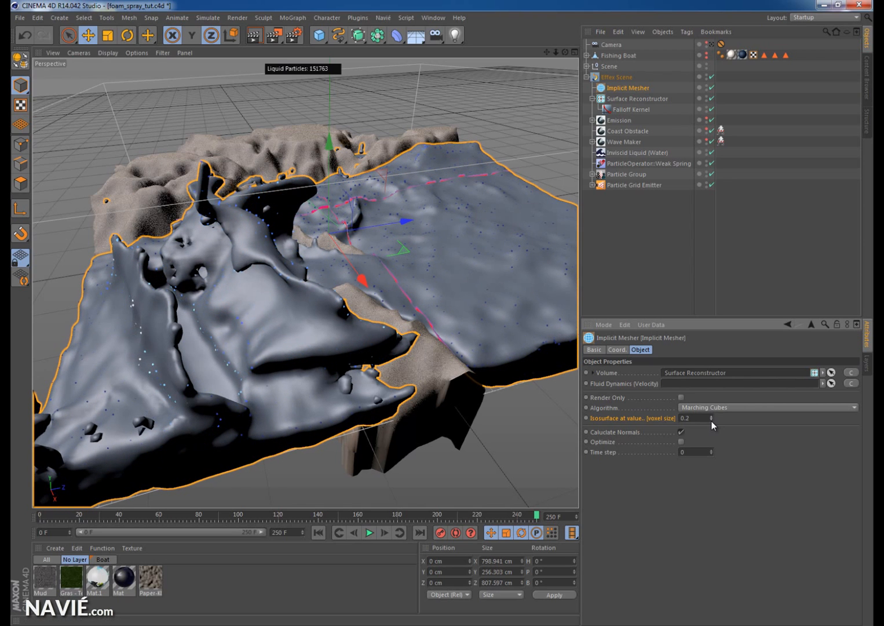
pyautogui.click(712, 417)
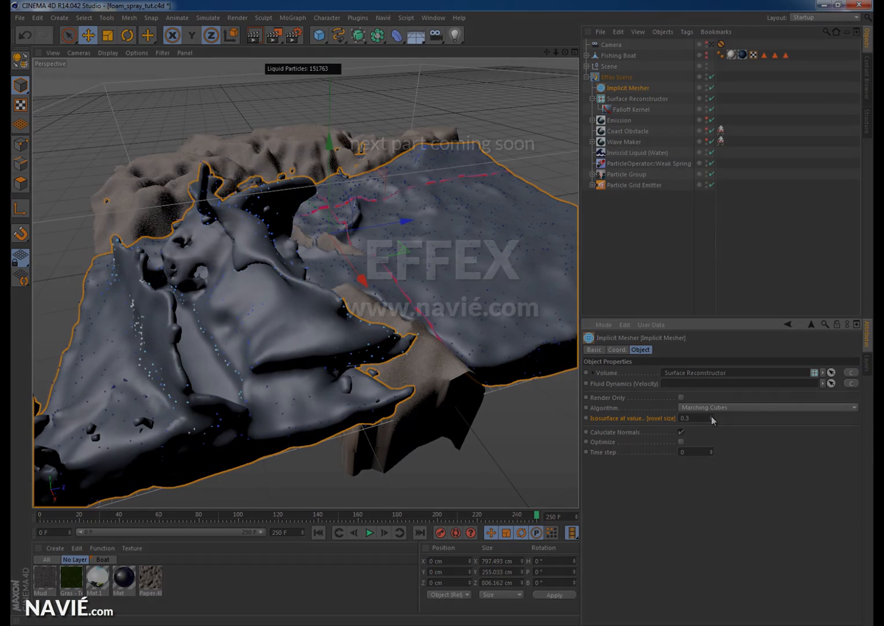